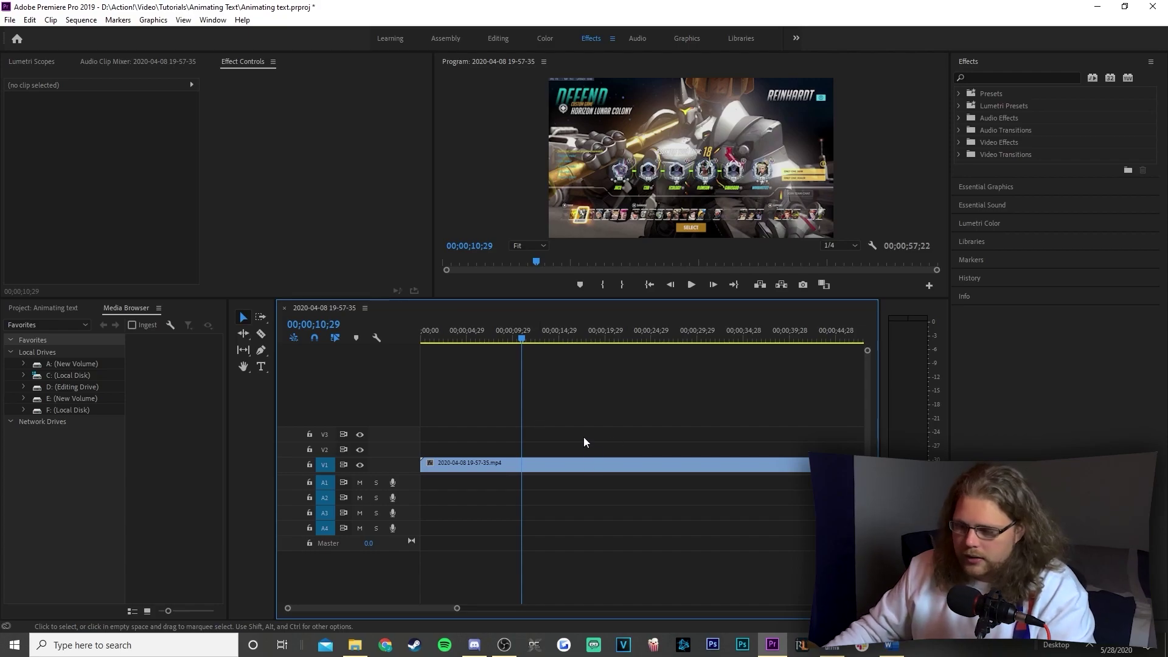
# - Add a 'gg' text graphic on V2 over the gameplay, then return to the Selection tool
pyautogui.press('t')
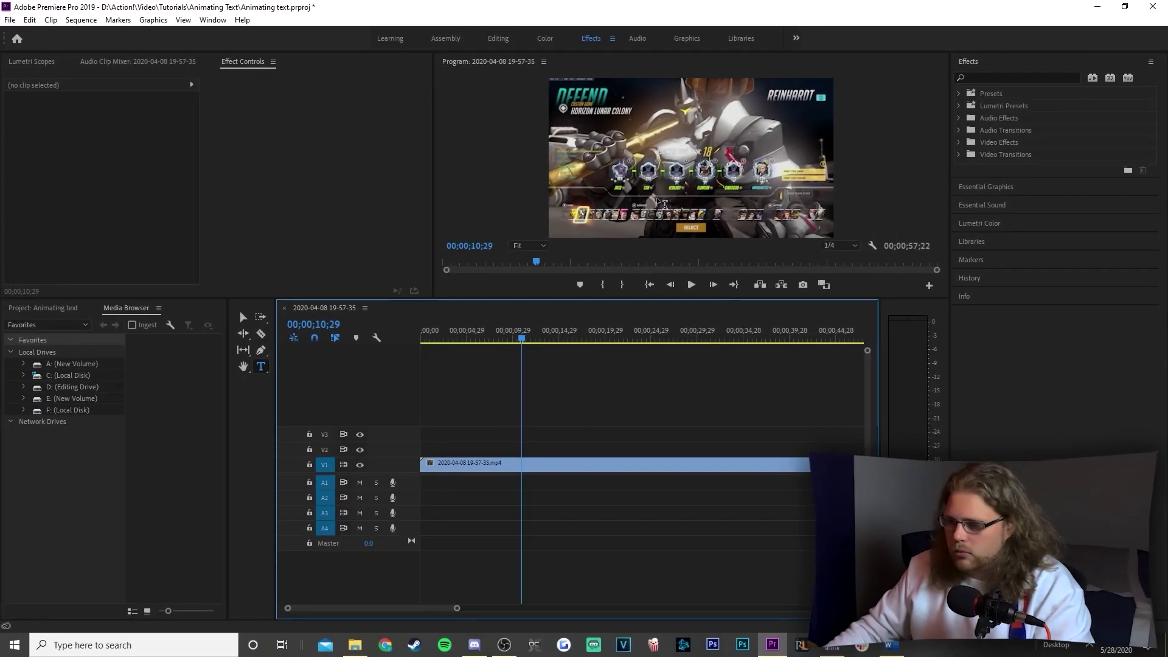
pyautogui.click(658, 191)
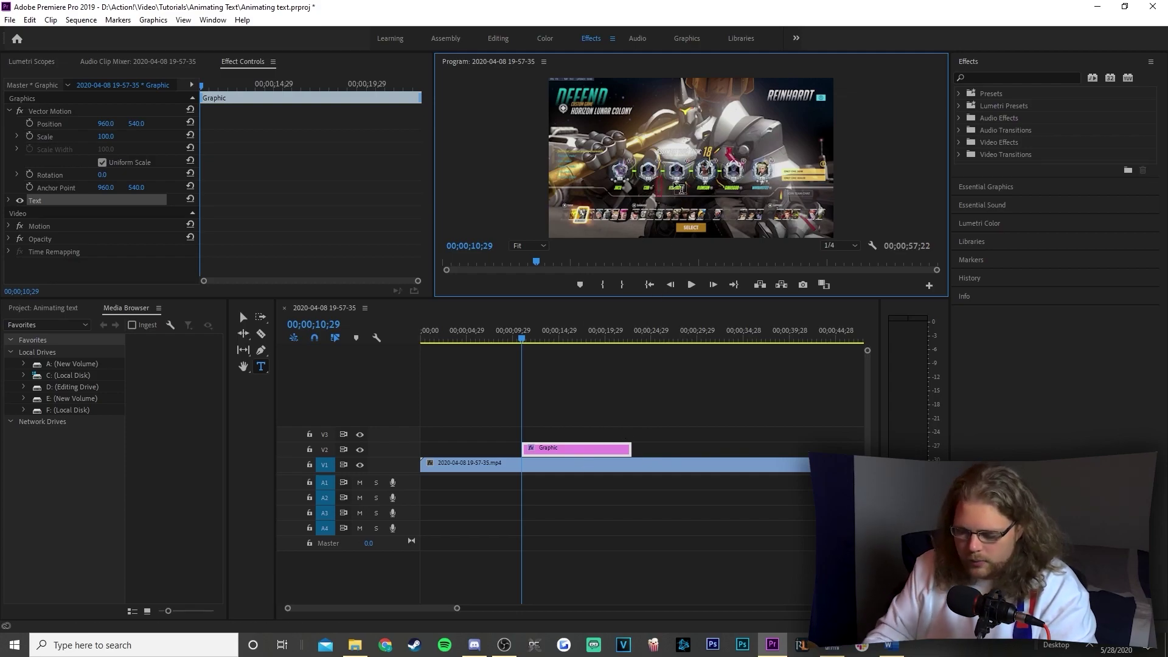
pyautogui.write('gg')
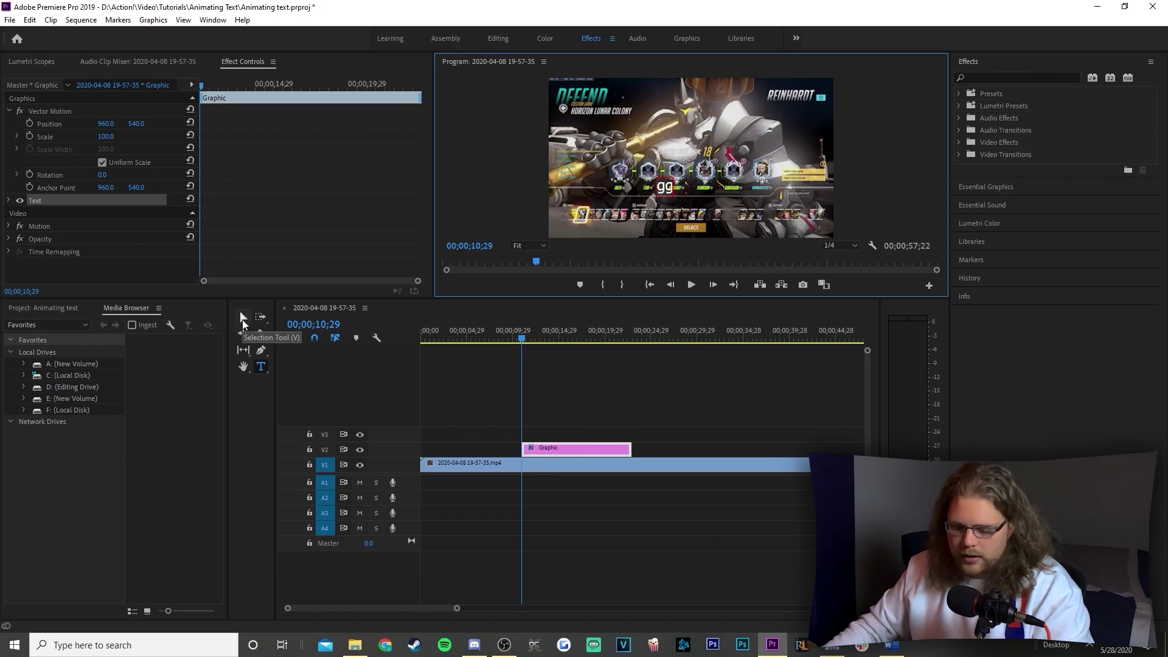
pyautogui.write('v')
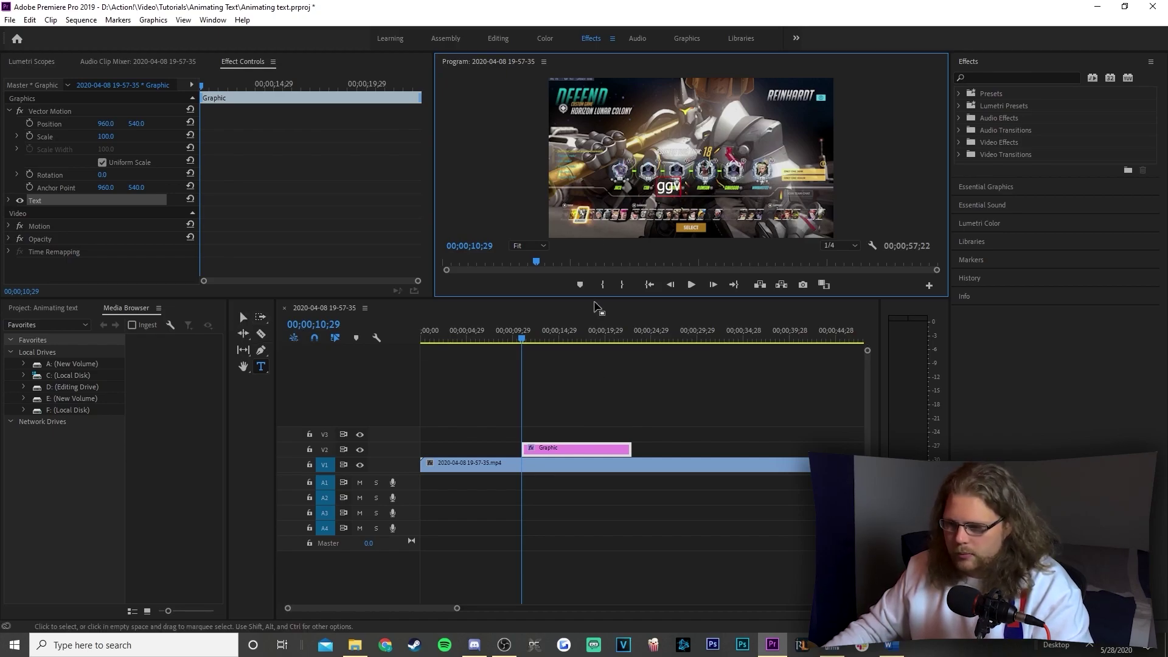
pyautogui.press('BackSpace')
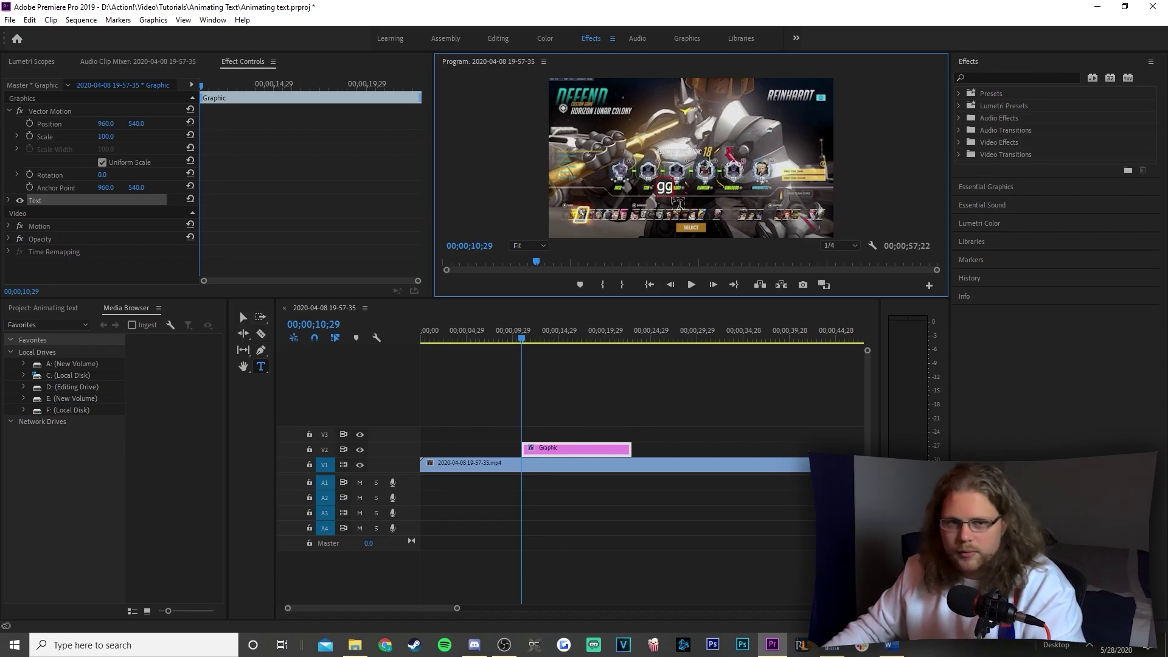
pyautogui.click(627, 379)
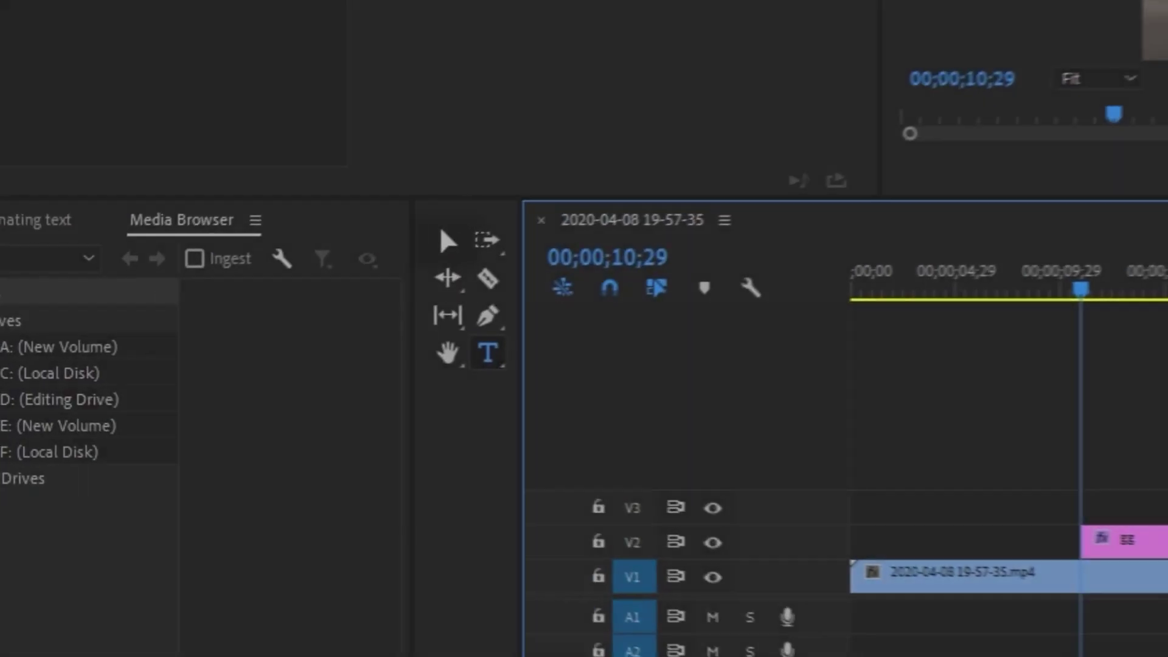
pyautogui.press('v')
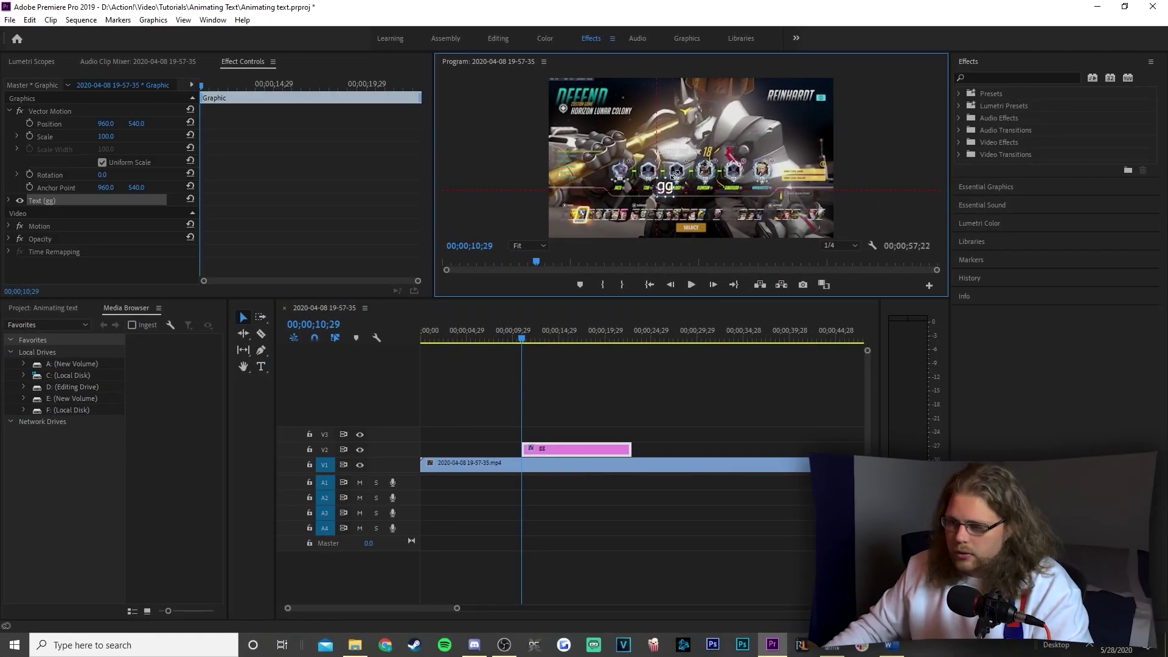
# - Enlarge the gg text in the frame and start Scale keyframing at 10;29 holding 100
pyautogui.moveTo(676, 175); pyautogui.dragTo(703, 202)
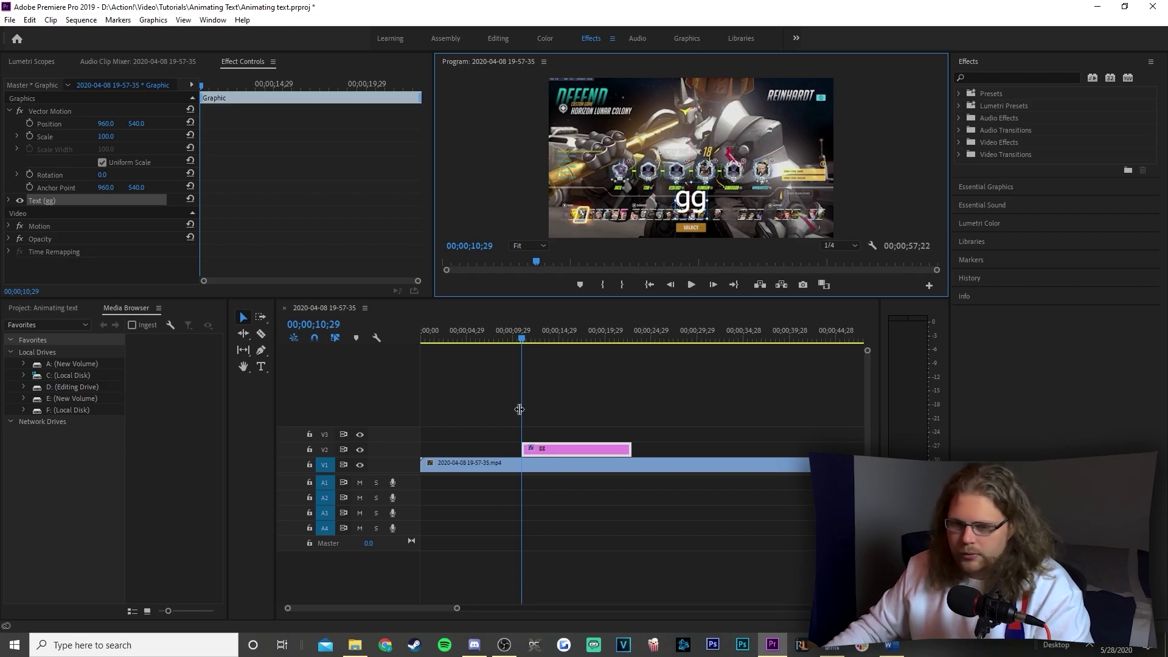
pyautogui.click(300, 143)
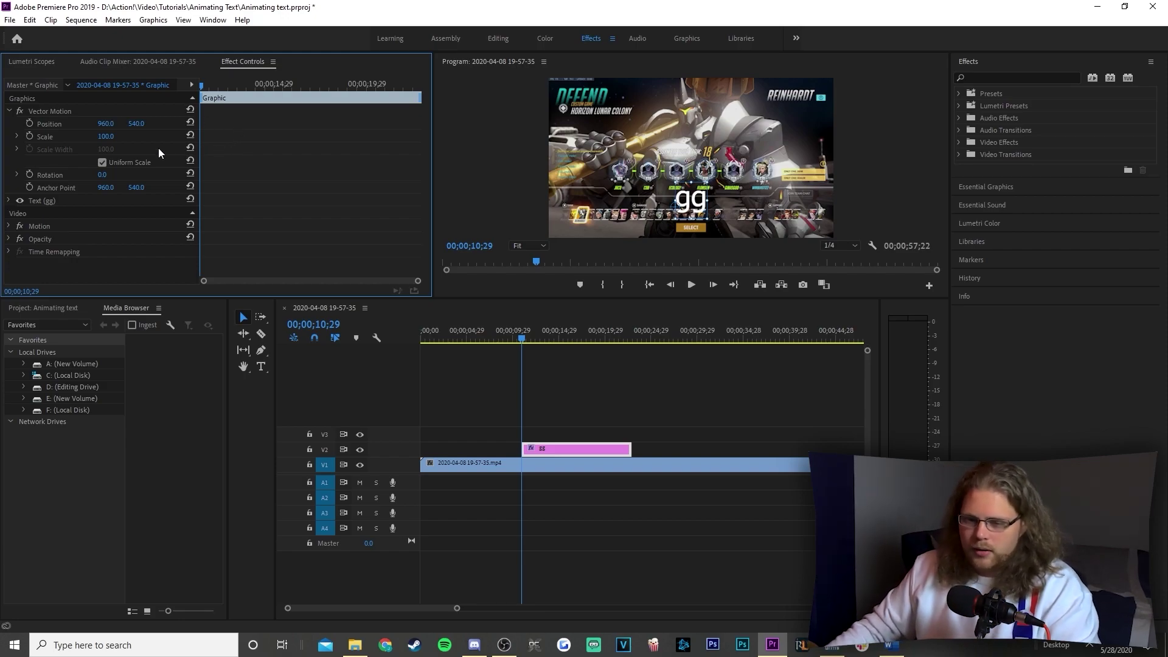
pyautogui.click(29, 137)
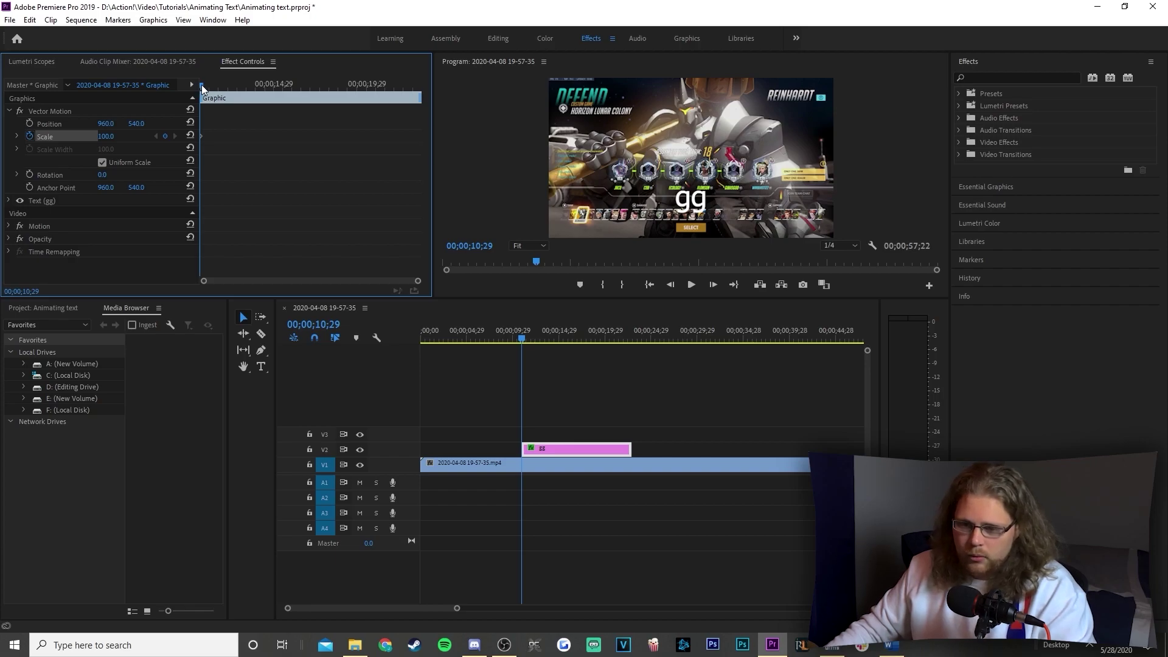
# - Add Scale keyframes at 12;27 and 12;06, setting the 12;06 keyframe to 110
pyautogui.moveTo(203, 89); pyautogui.dragTo(238, 90)
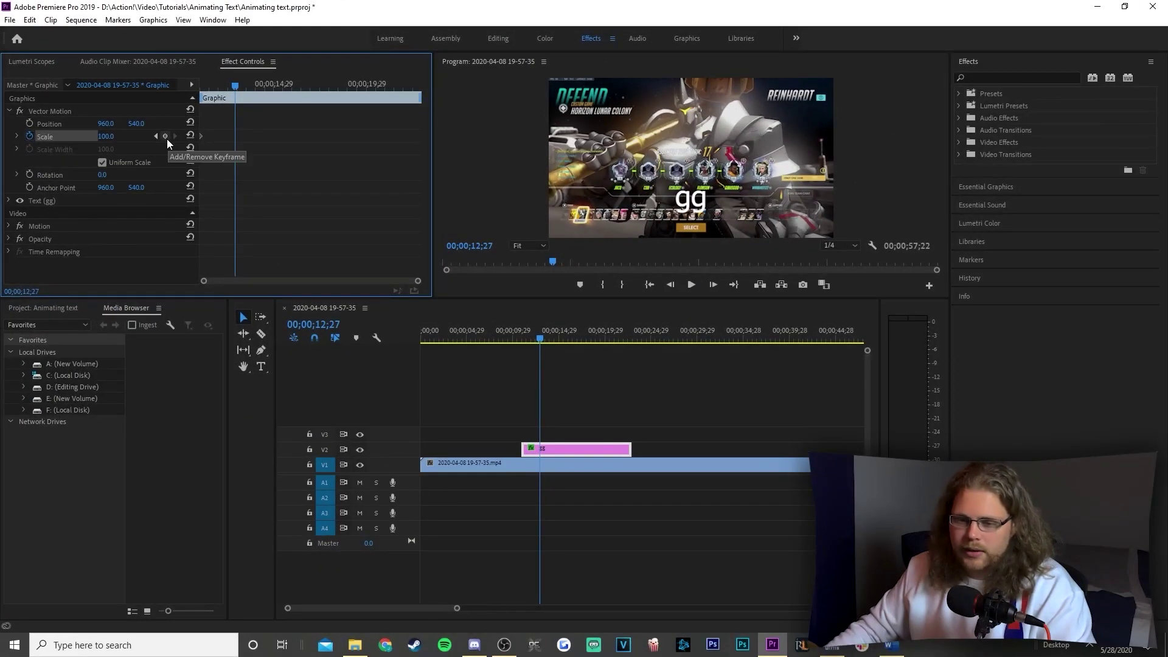
pyautogui.click(166, 138)
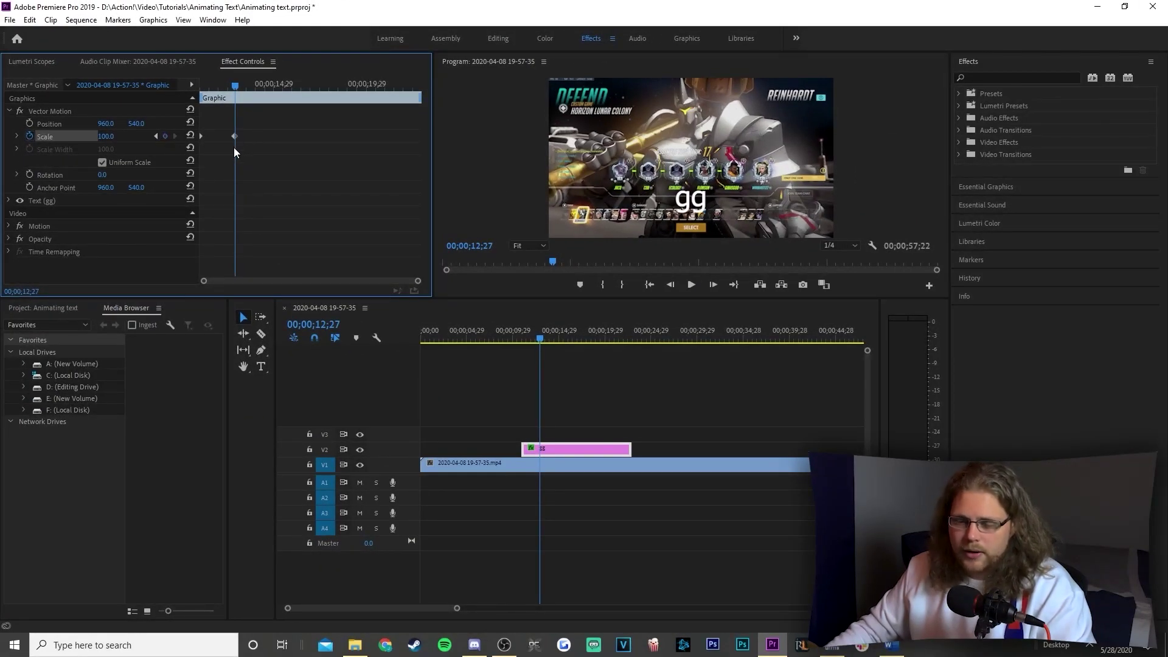
pyautogui.moveTo(235, 88); pyautogui.dragTo(222, 90)
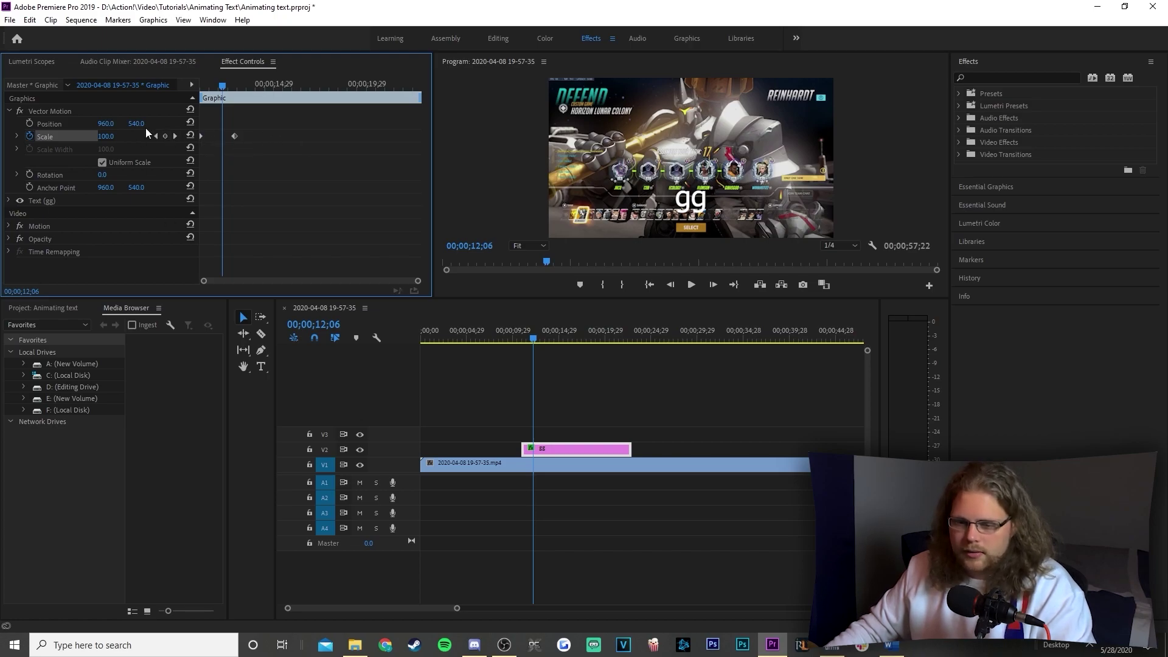
pyautogui.click(166, 136)
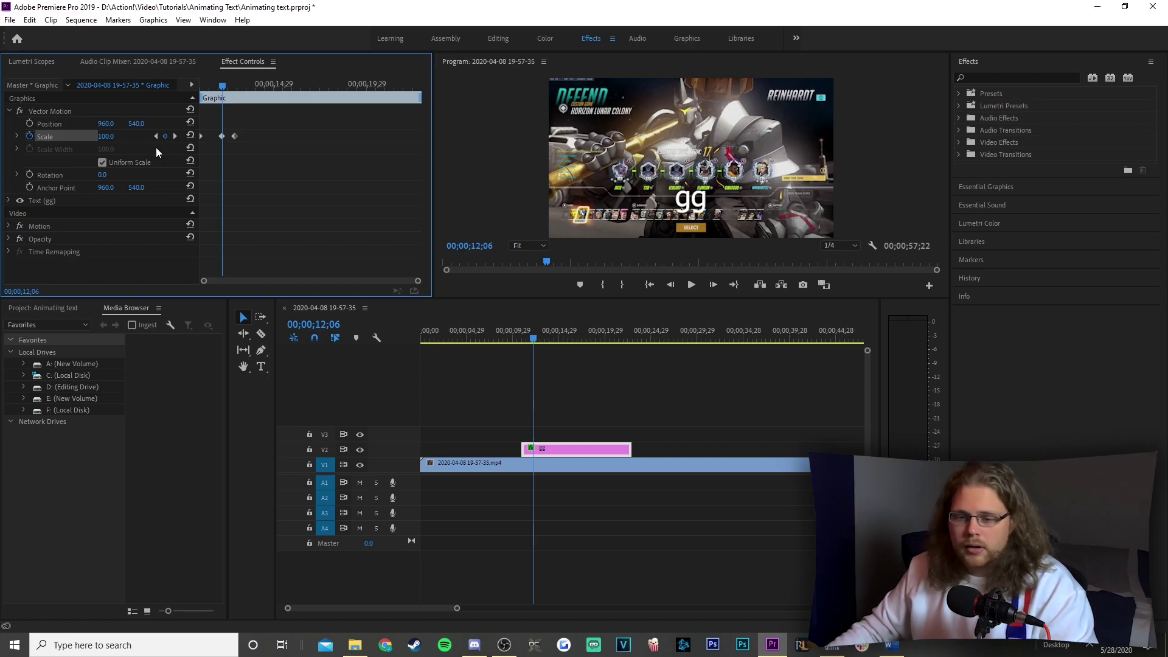
pyautogui.click(108, 136)
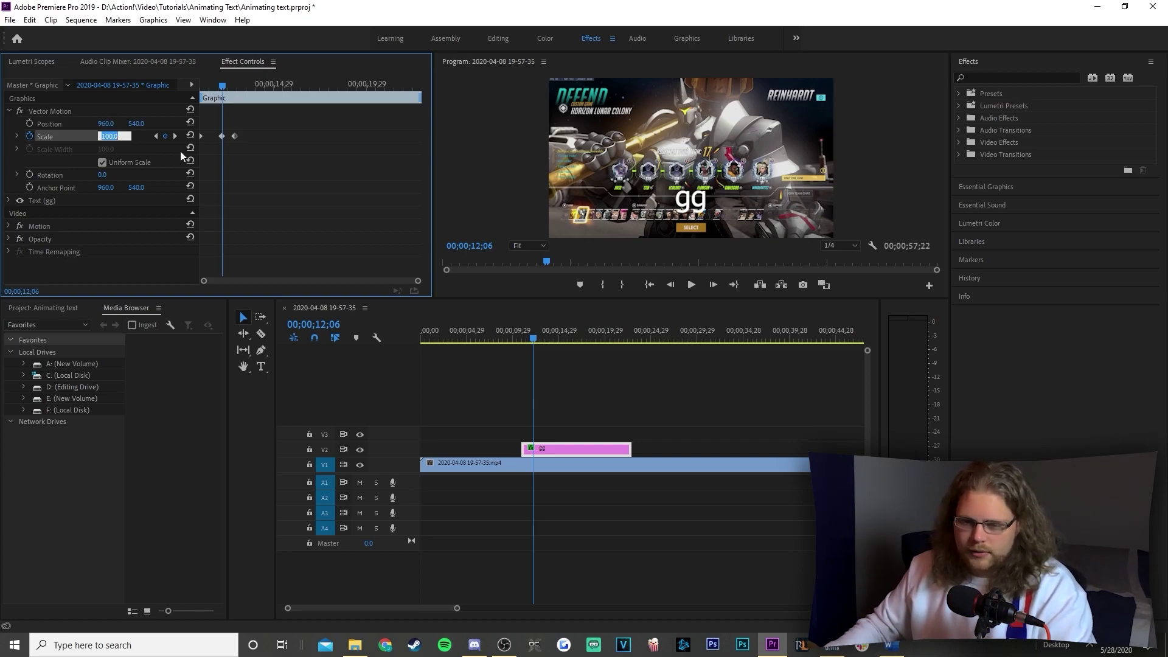
pyautogui.write('110')
pyautogui.press('Return')
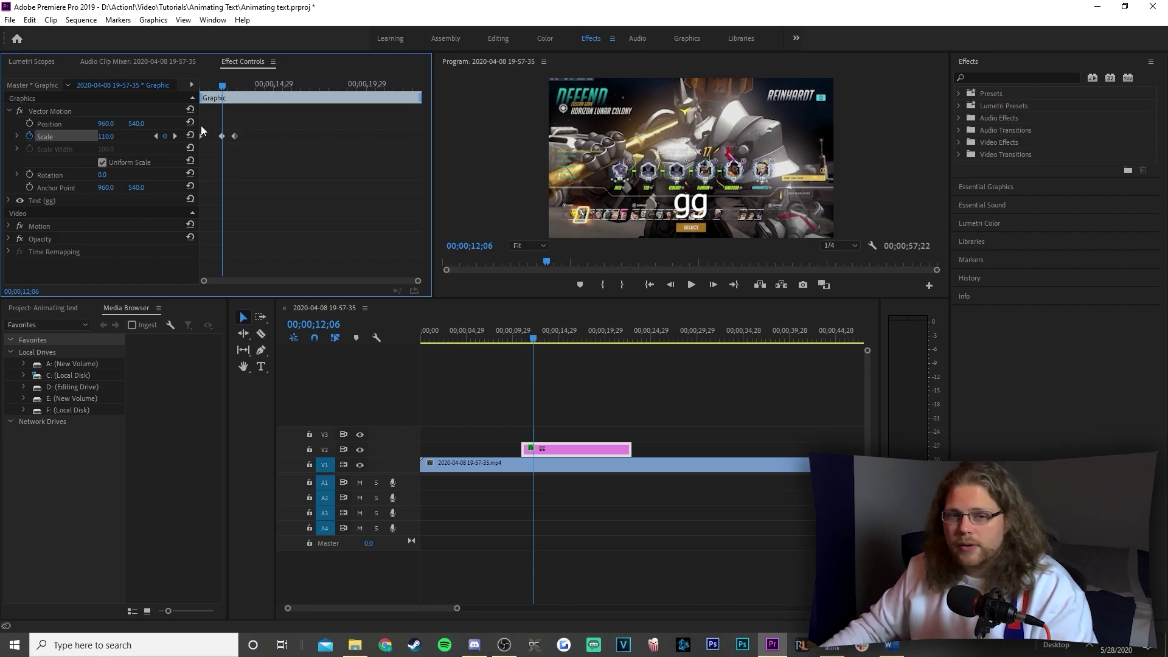
pyautogui.click(157, 137)
pyautogui.click(175, 137)
# - Set the 10;29 Scale keyframe to 0 and preview the grow-in
pyautogui.click(157, 136)
pyautogui.click(175, 137)
pyautogui.click(157, 136)
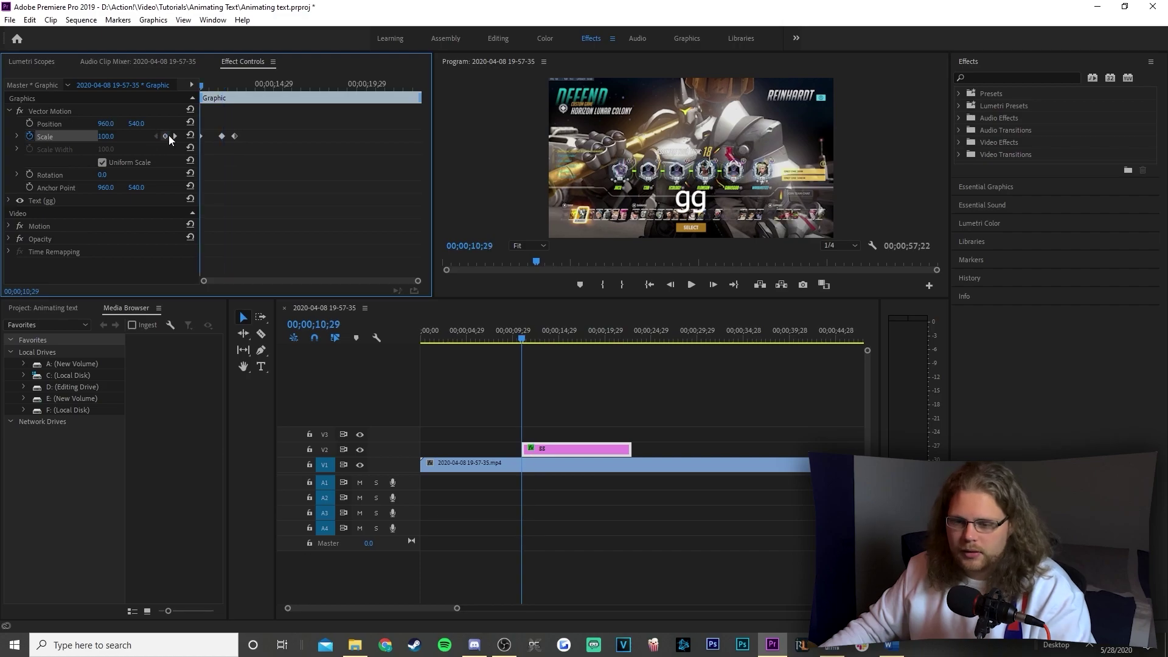
pyautogui.click(113, 136)
pyautogui.write('0')
pyautogui.press('Return')
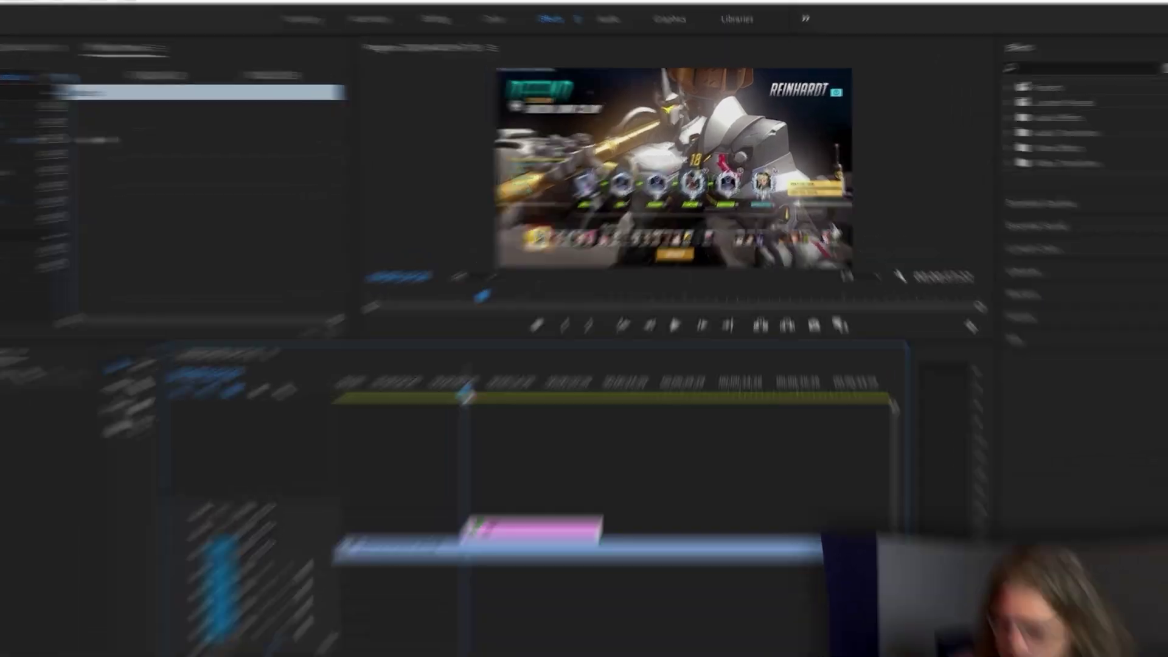
pyautogui.press('space')
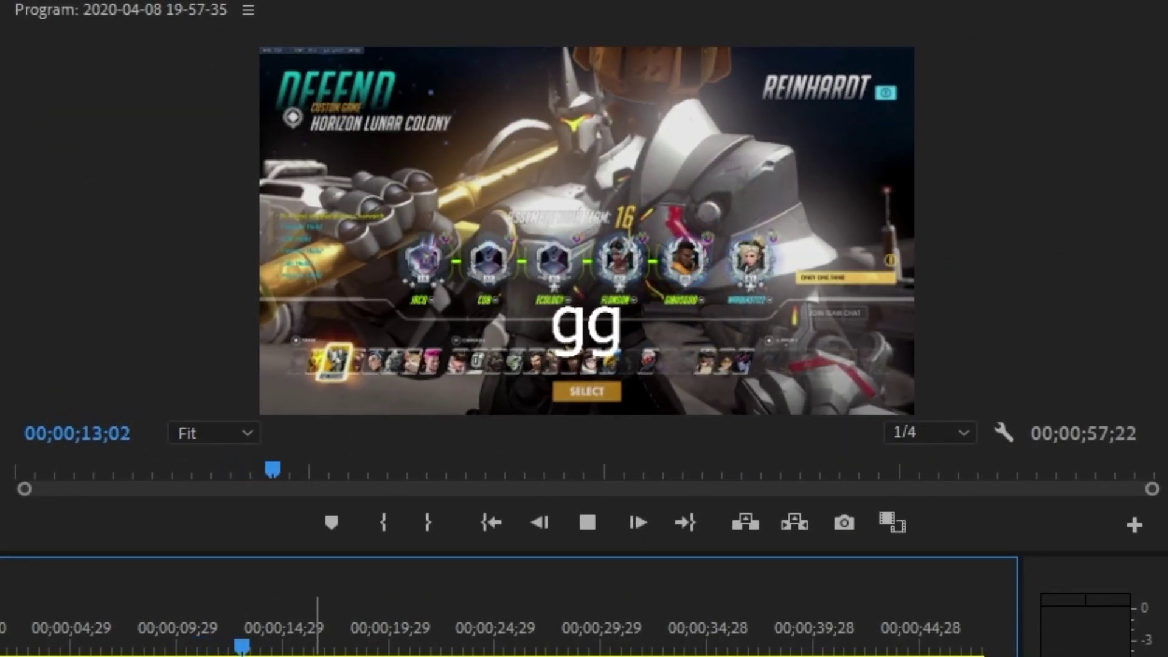
pyautogui.press('space')
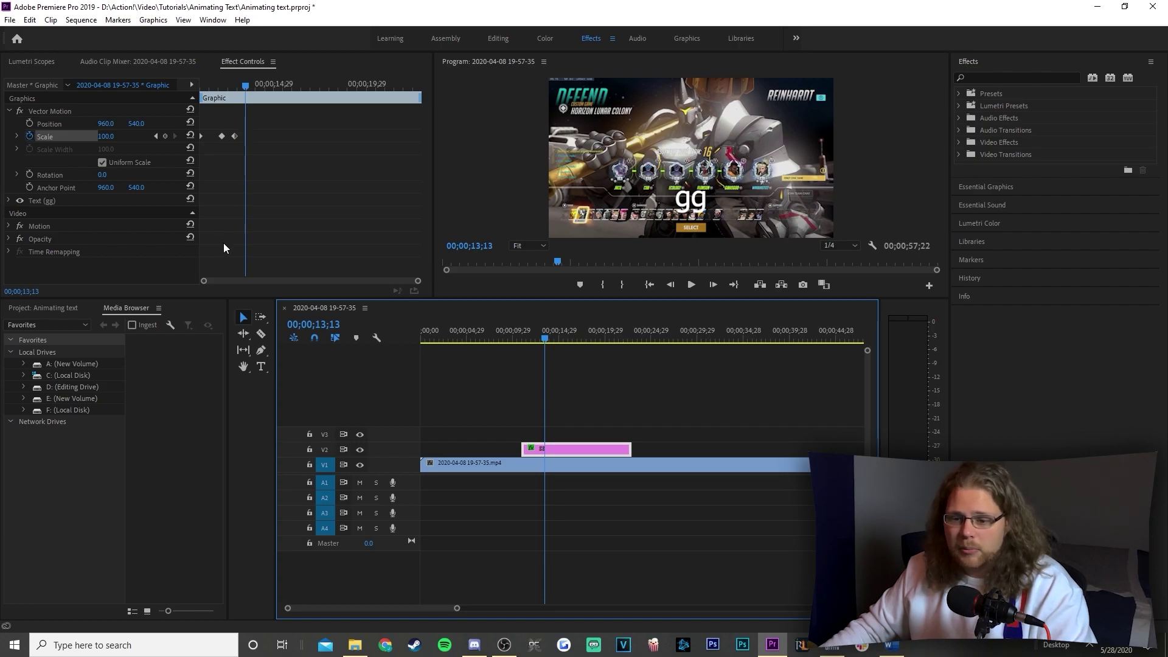
# - Zoom in on the keyframes and timeline around the gg clip and reselect it
pyautogui.click(320, 123)
pyautogui.press('=')
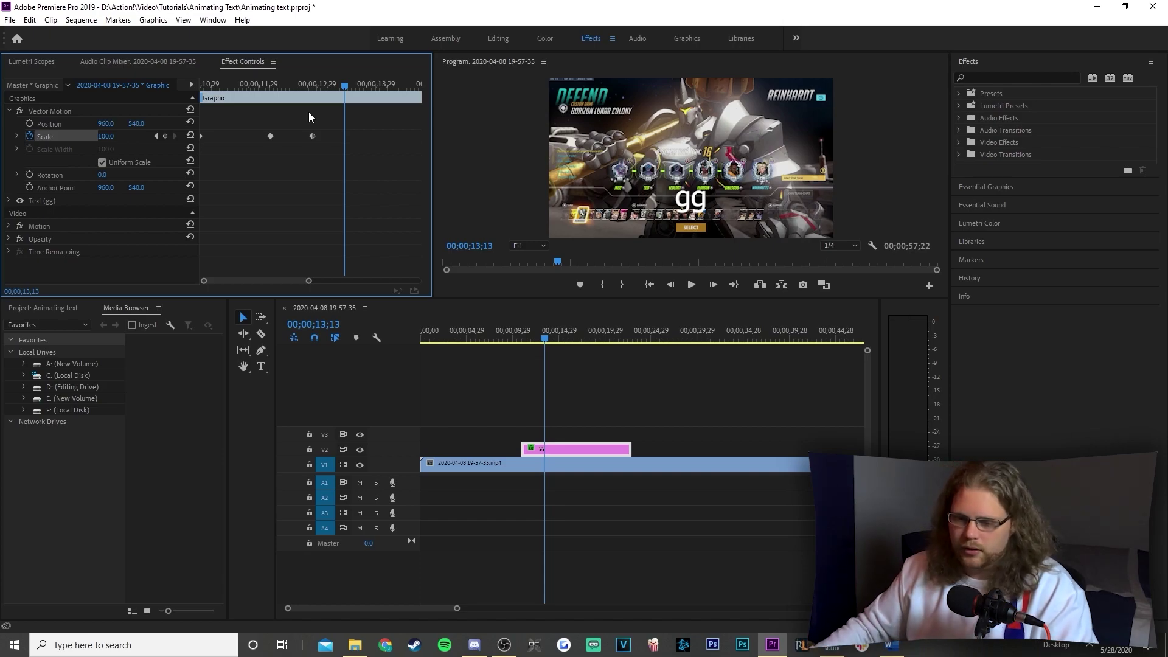
pyautogui.press('=')
pyautogui.click(476, 338)
pyautogui.click(509, 448)
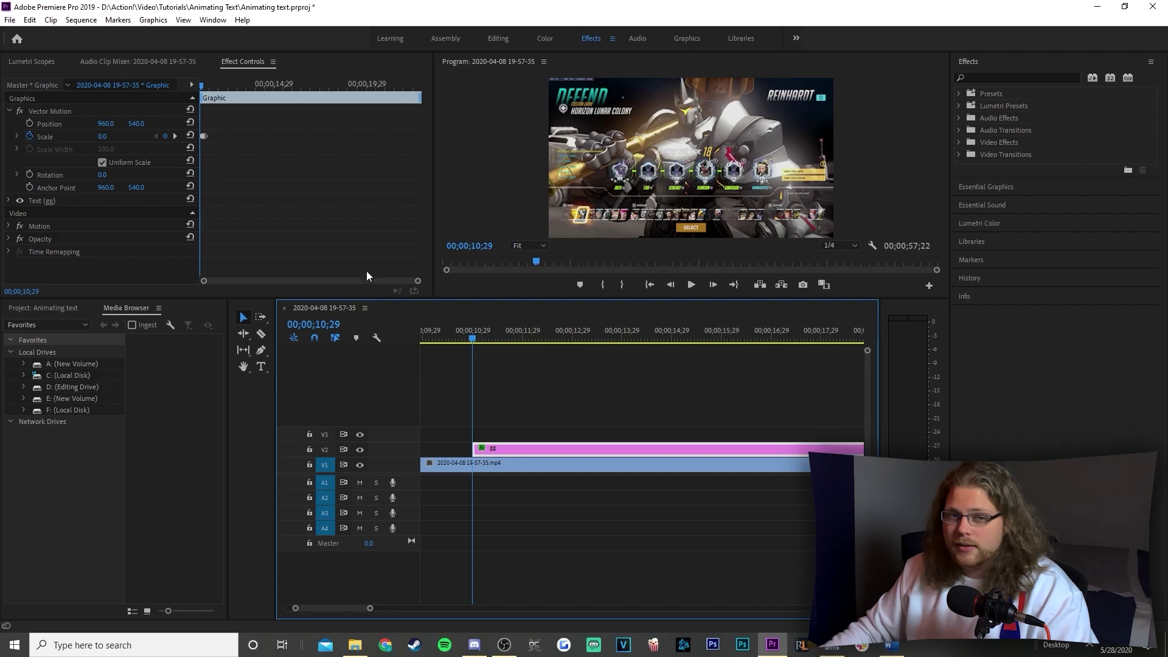
# - Mark an in point at 10;29 and an out point at 11;14, then save the project
pyautogui.scroll(3, 238, 283)
pyautogui.scroll(4, 238, 287)
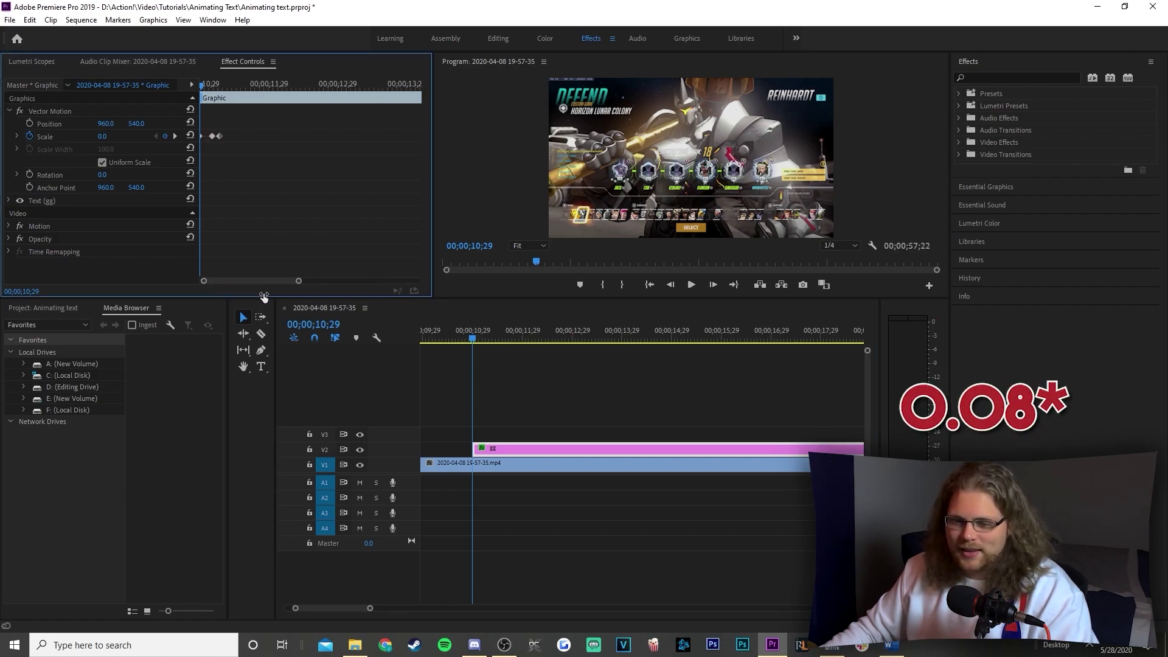
pyautogui.scroll(1, 224, 286)
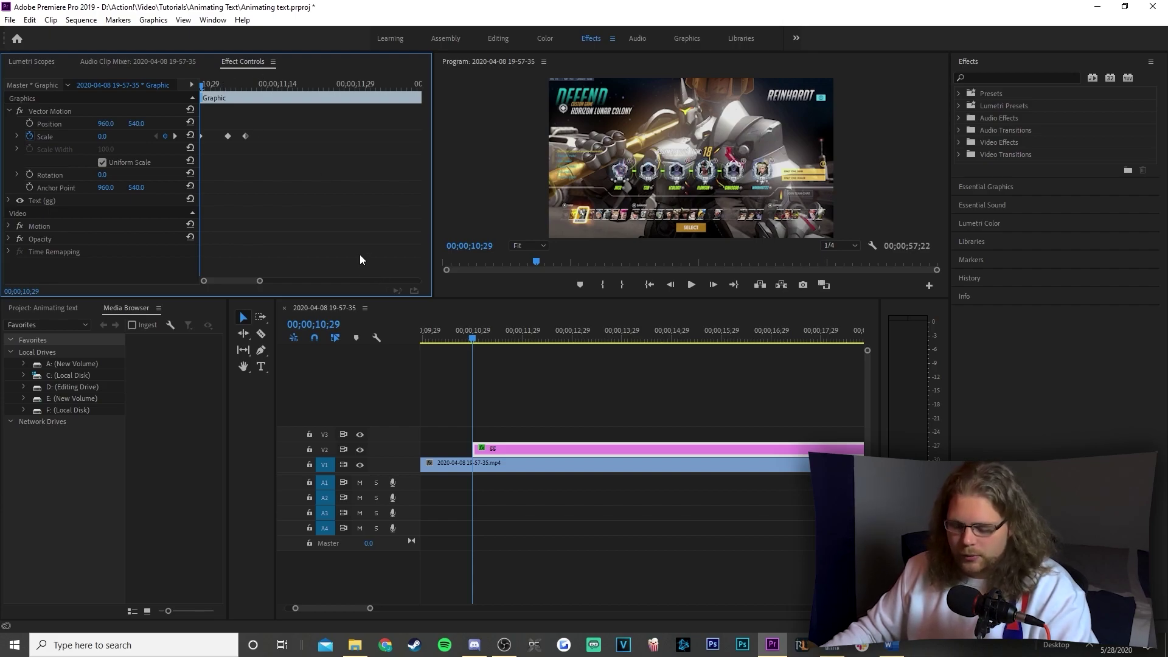
pyautogui.click(485, 341)
pyautogui.moveTo(485, 342); pyautogui.dragTo(477, 343)
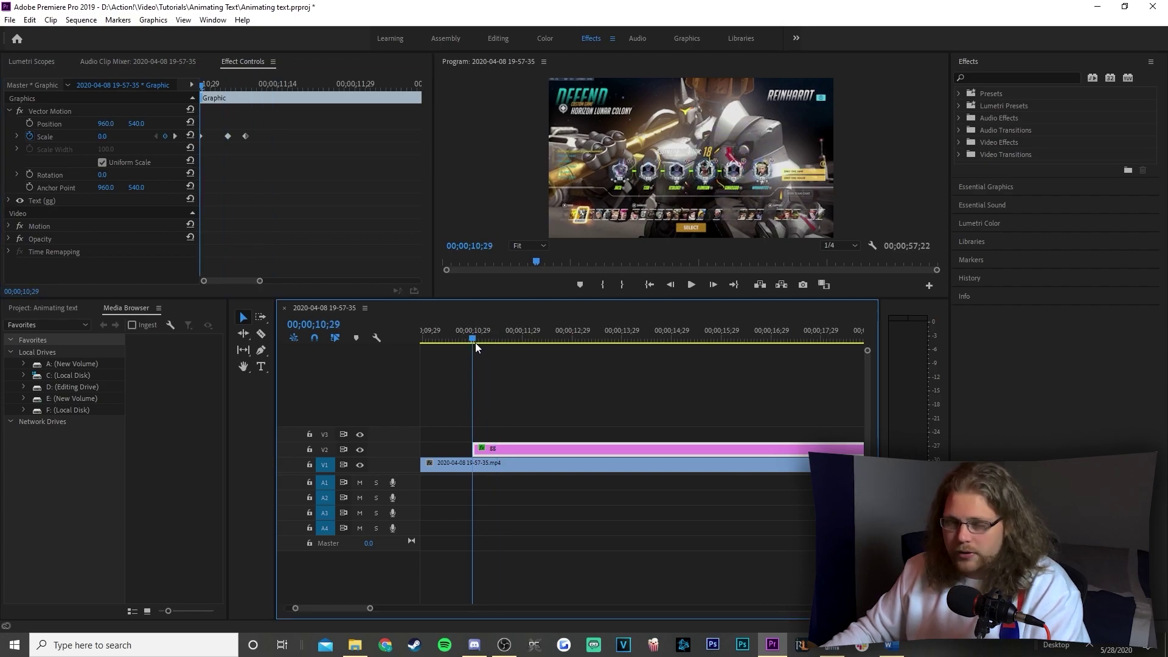
pyautogui.press('i')
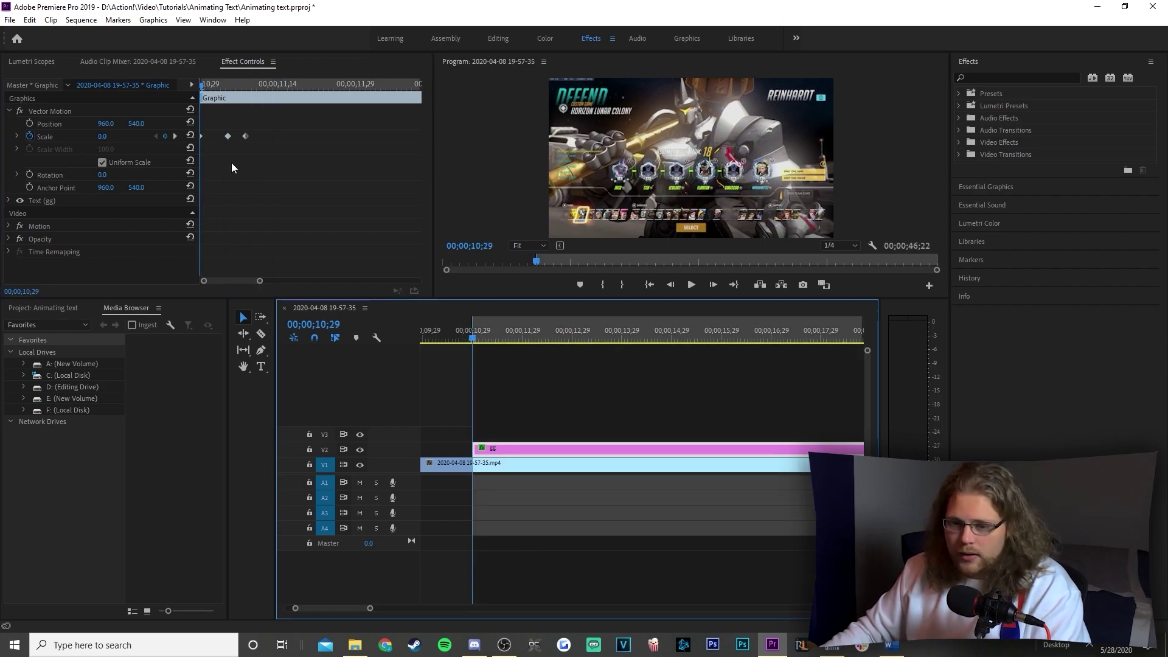
pyautogui.click(488, 342)
pyautogui.moveTo(488, 342); pyautogui.dragTo(498, 343)
pyautogui.press('o')
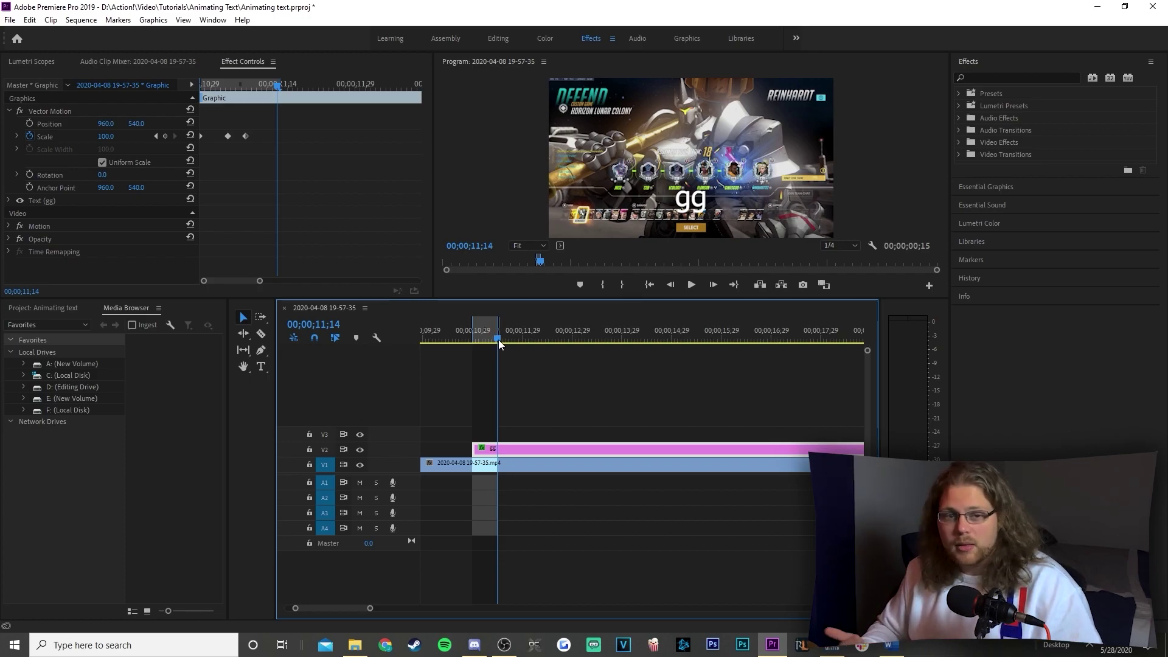
pyautogui.hotkey('ctrl', 's')
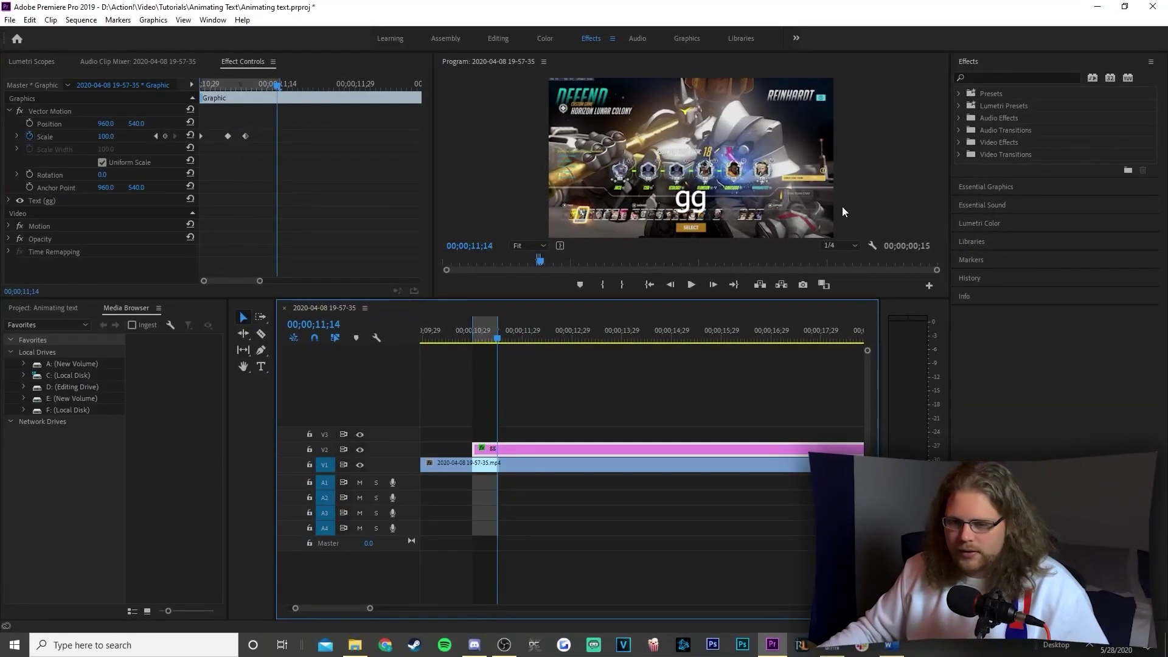
# - Widen the preview range to 16 frames and replay the scale-up from the clip start
pyautogui.moveTo(274, 88); pyautogui.dragTo(247, 84)
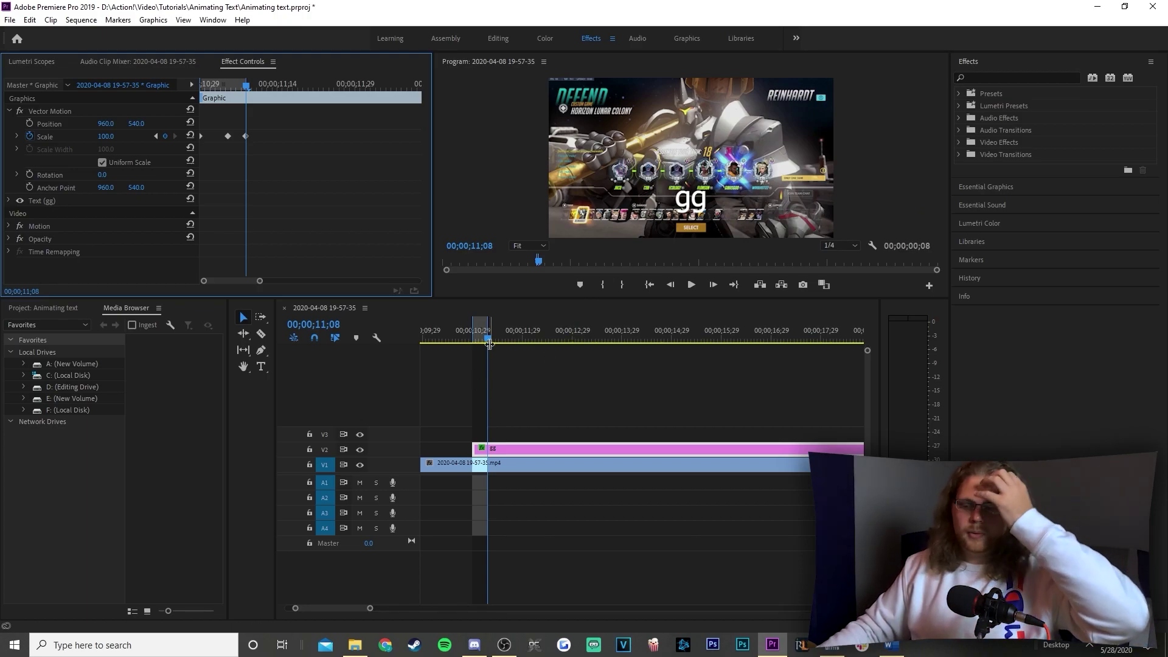
pyautogui.moveTo(489, 332)
pyautogui.mouseDown()
pyautogui.moveTo(502, 333)
pyautogui.moveTo(487, 333)
pyautogui.mouseUp()
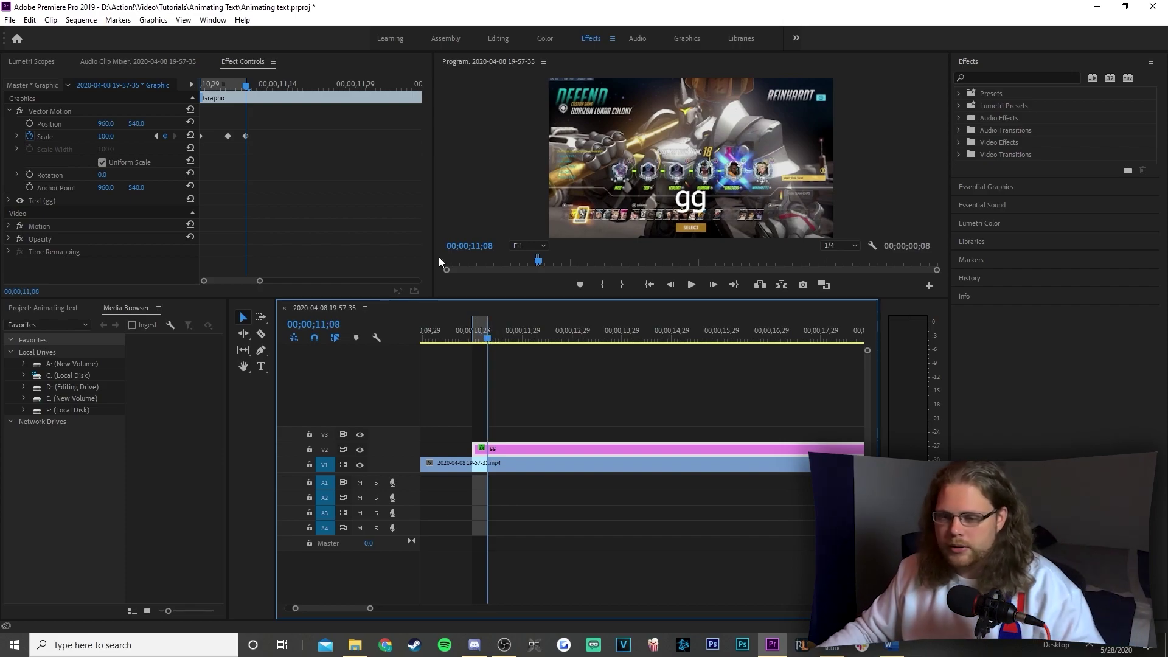
pyautogui.moveTo(247, 85); pyautogui.dragTo(195, 86)
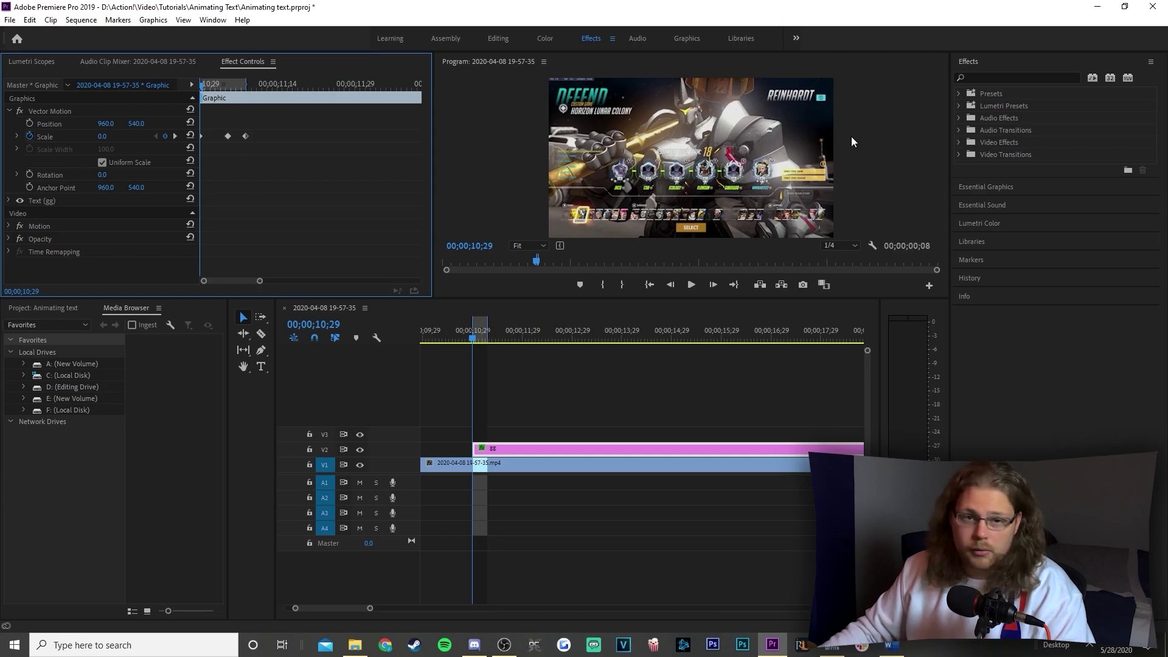
pyautogui.press('space')
pyautogui.press('space')
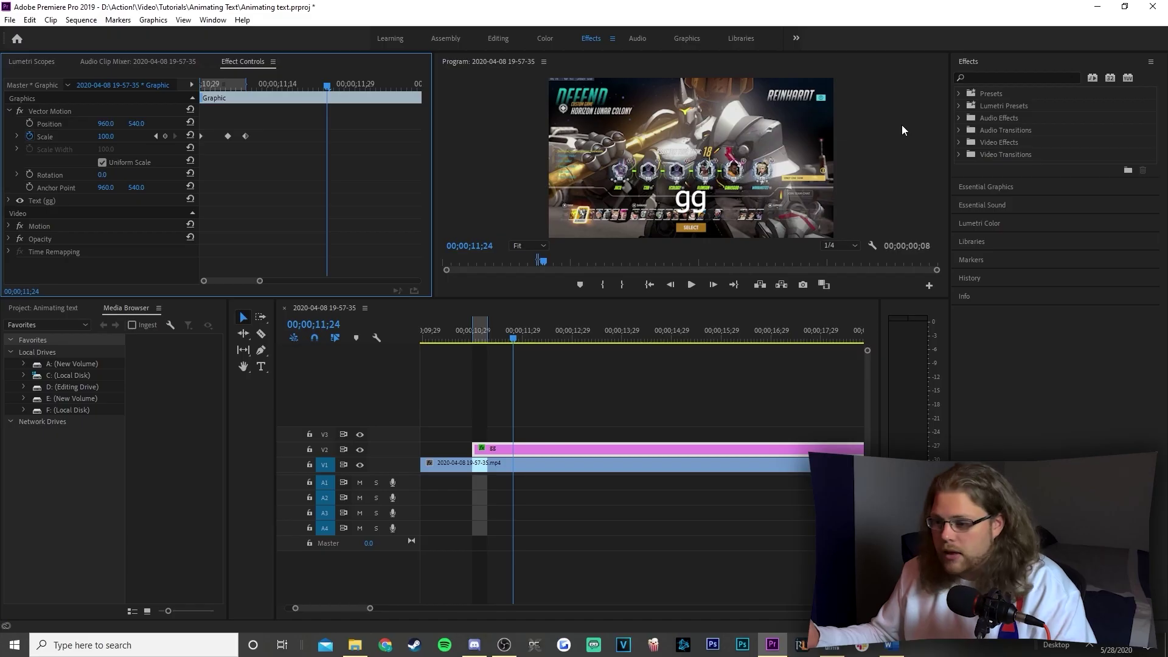
pyautogui.moveTo(513, 341)
pyautogui.mouseDown()
pyautogui.moveTo(473, 339)
pyautogui.moveTo(500, 339)
pyautogui.mouseUp()
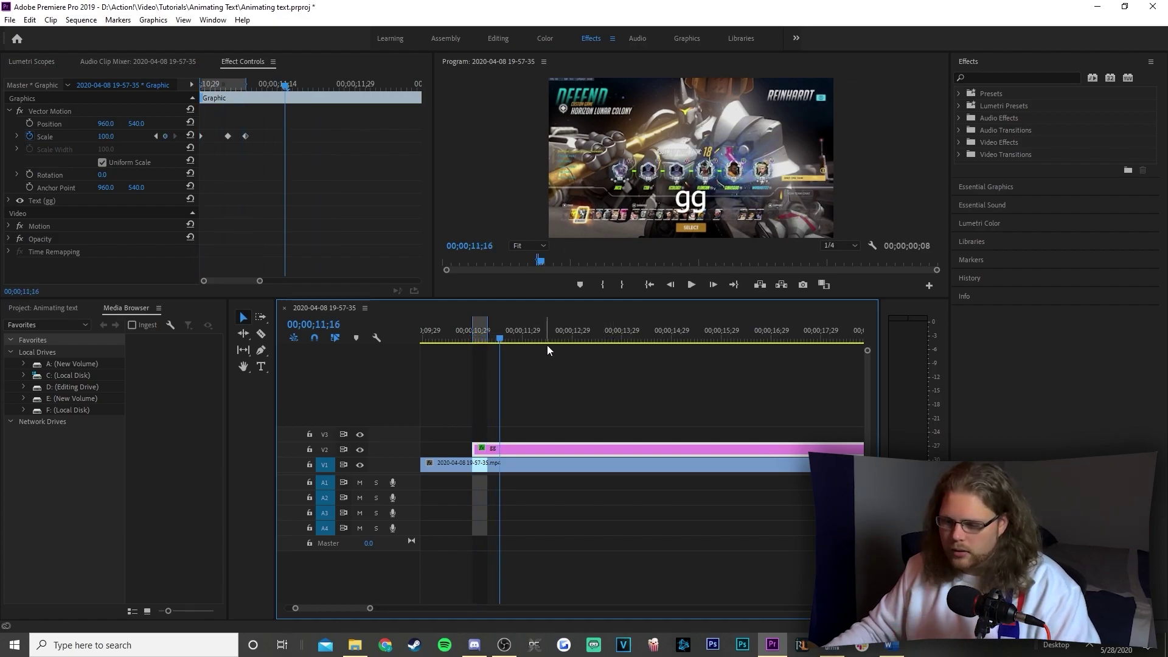
pyautogui.moveTo(505, 338)
pyautogui.mouseDown()
pyautogui.moveTo(475, 337)
pyautogui.moveTo(488, 339)
pyautogui.mouseUp()
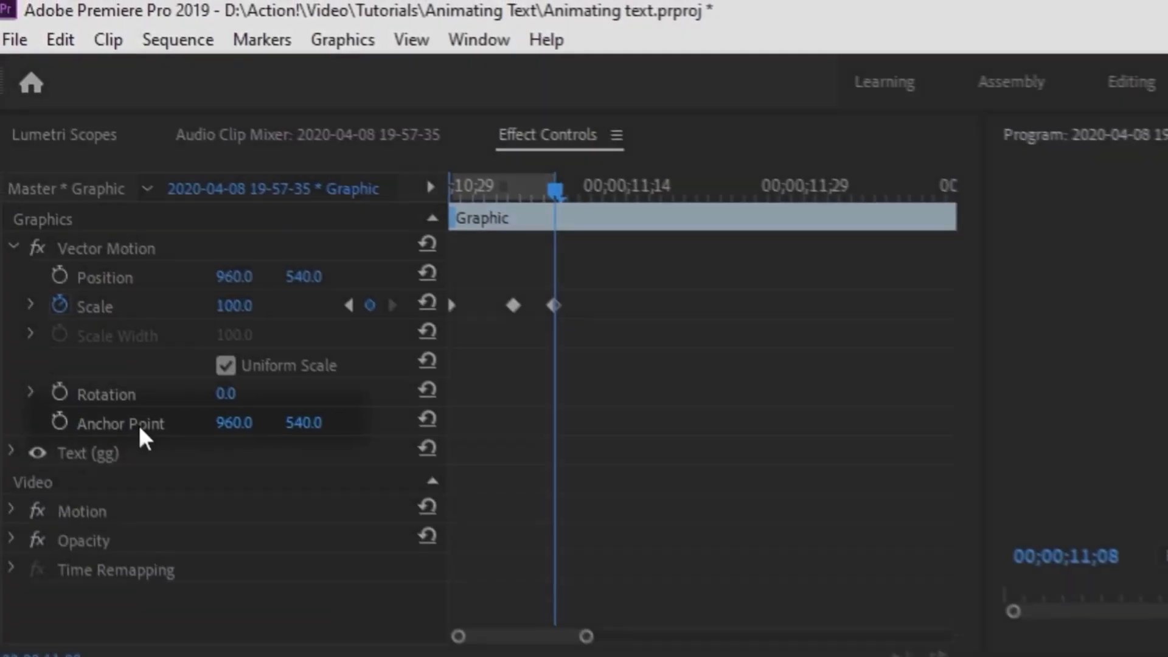
# - Drag the anchor point down onto the gg text (964.1, 827.5) and replay the scale-up
pyautogui.click(65, 190)
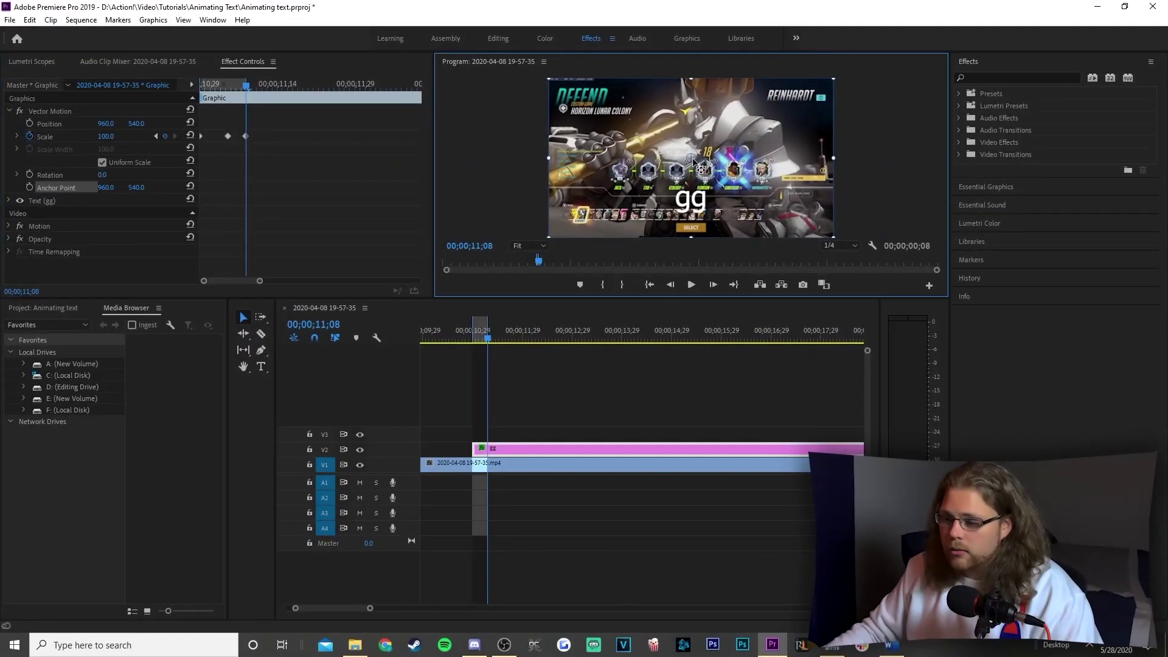
pyautogui.moveTo(700, 169); pyautogui.dragTo(699, 213)
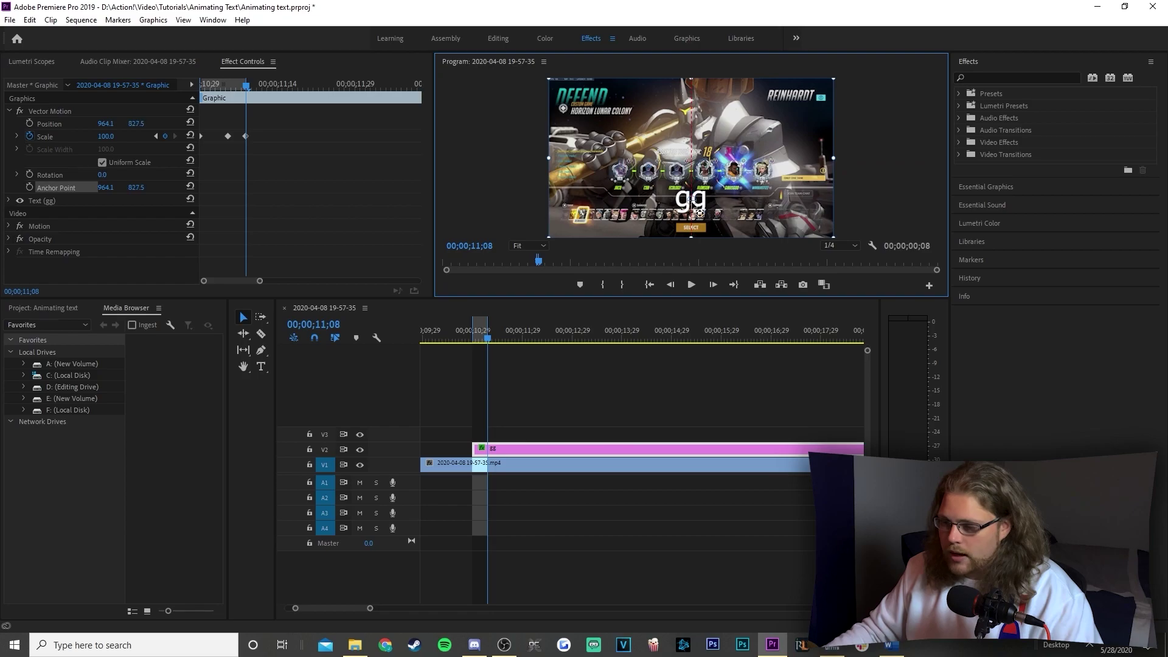
pyautogui.click(482, 333)
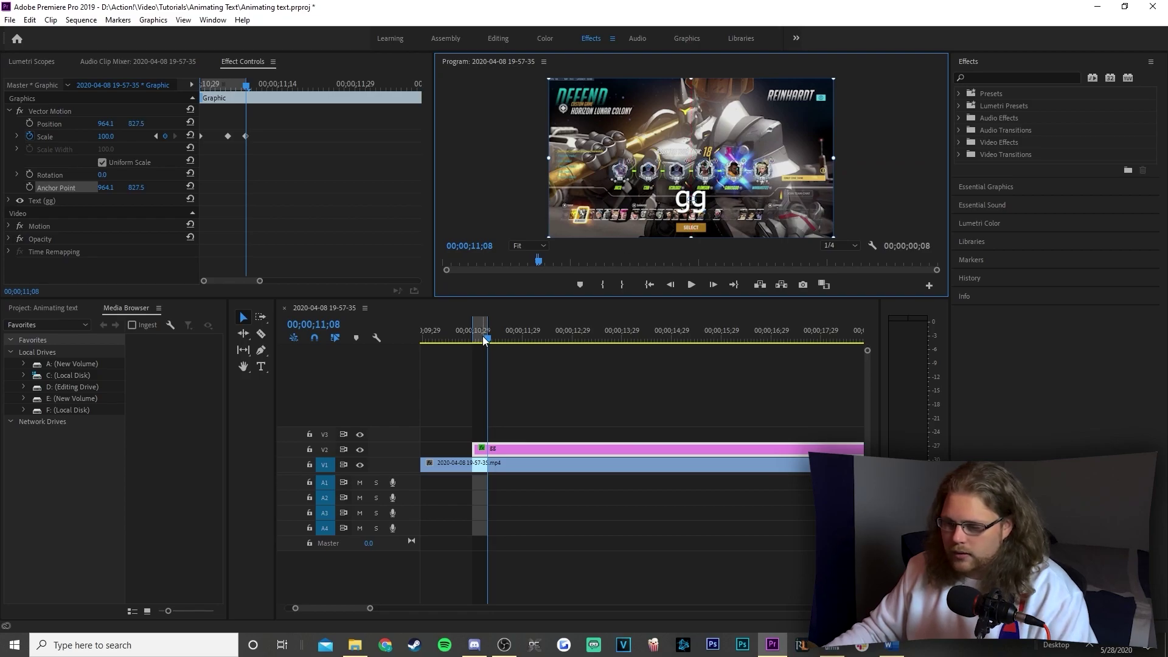
pyautogui.press('space')
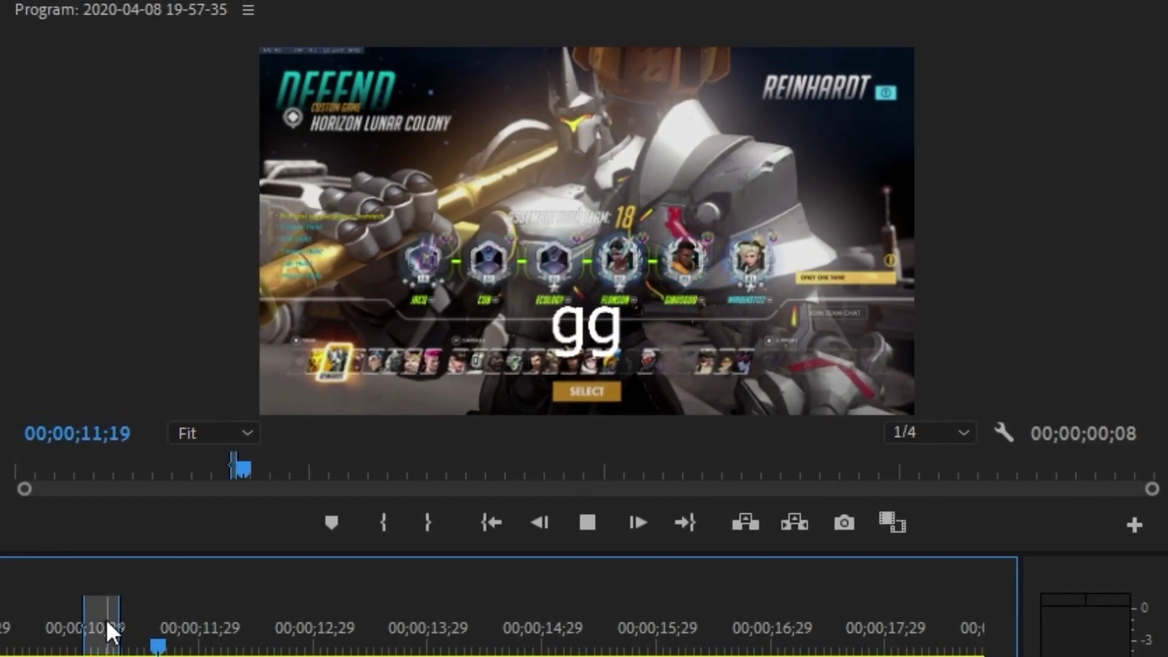
pyautogui.press('space')
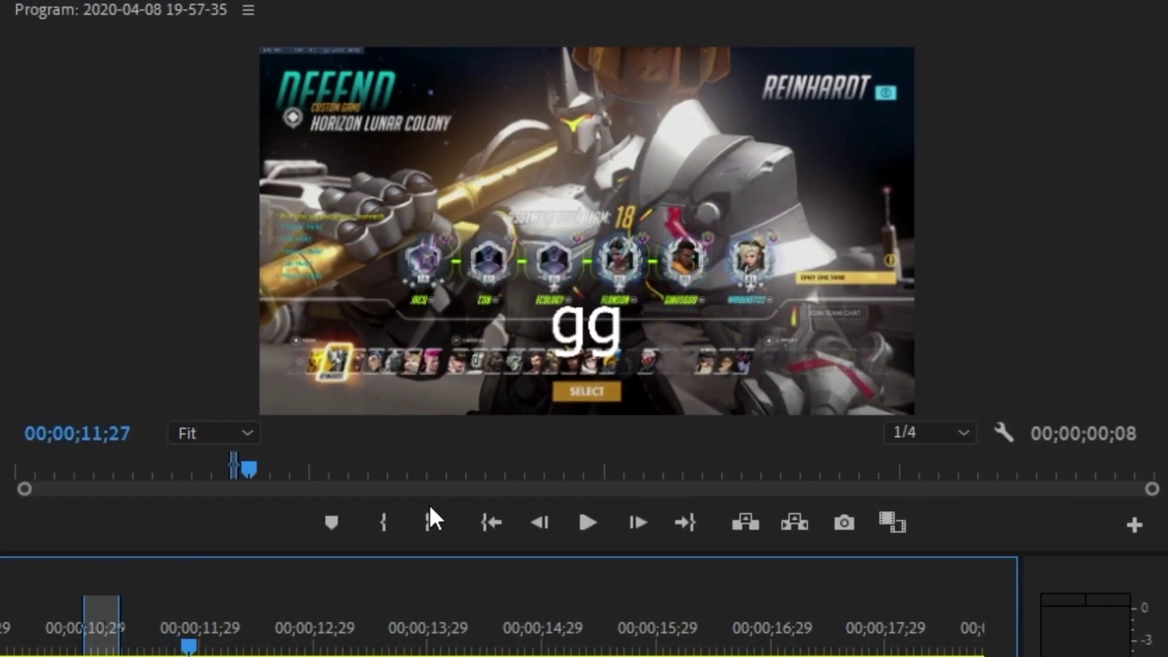
pyautogui.press('Up')
pyautogui.press('space')
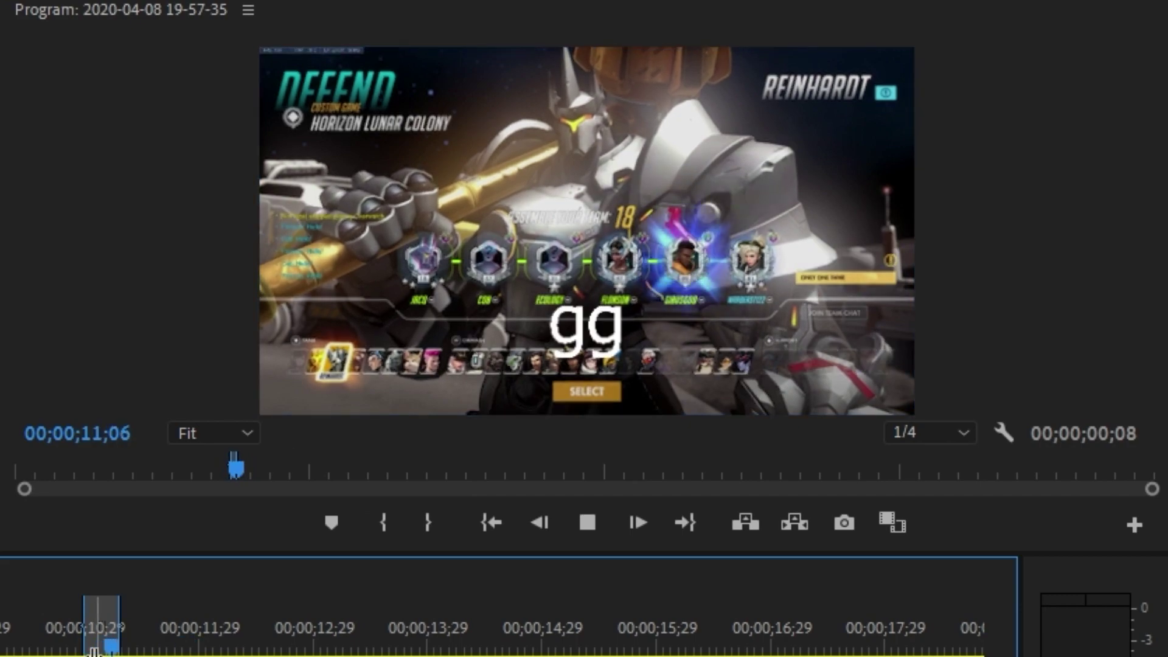
pyautogui.press('space')
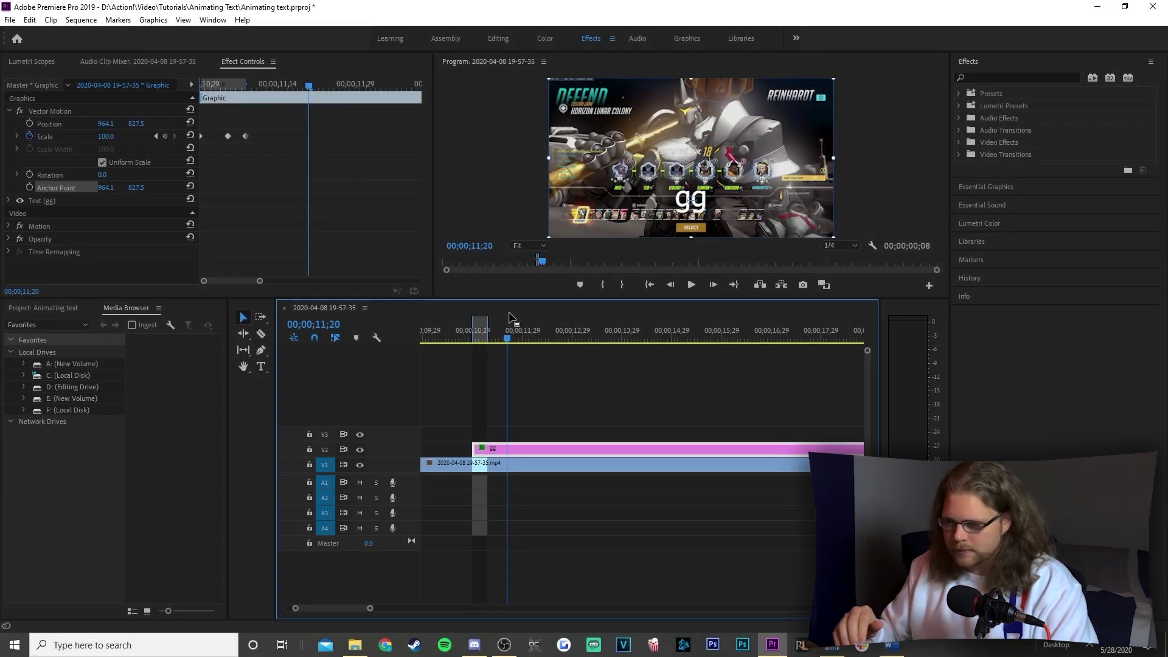
# - Place the playhead at 12;19 and switch to the Razor tool
pyautogui.click(554, 334)
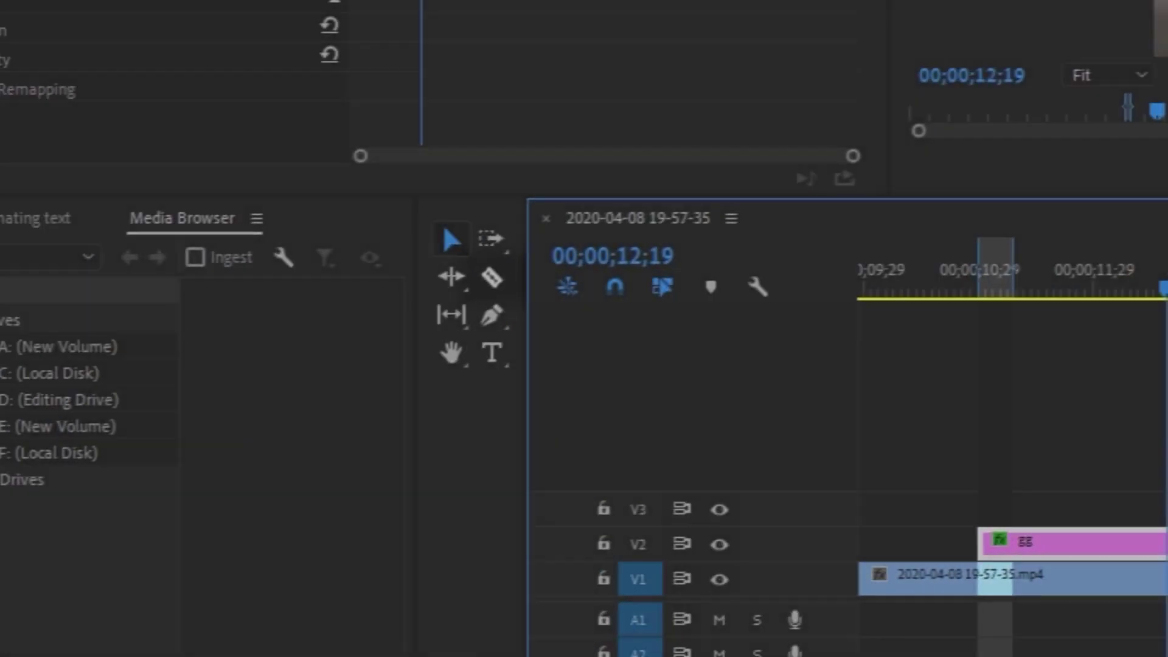
pyautogui.press('c')
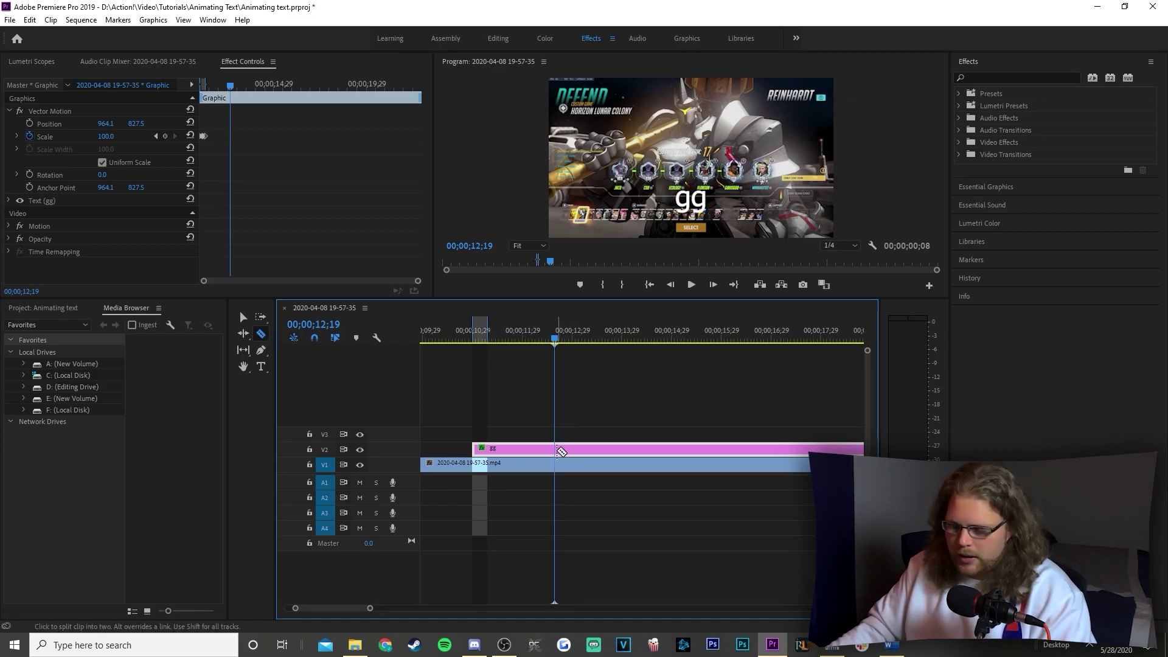
# - Split the gg clip at 12;19, clear the right-hand piece, and reselect the remaining title
pyautogui.click(558, 450)
pyautogui.press('v')
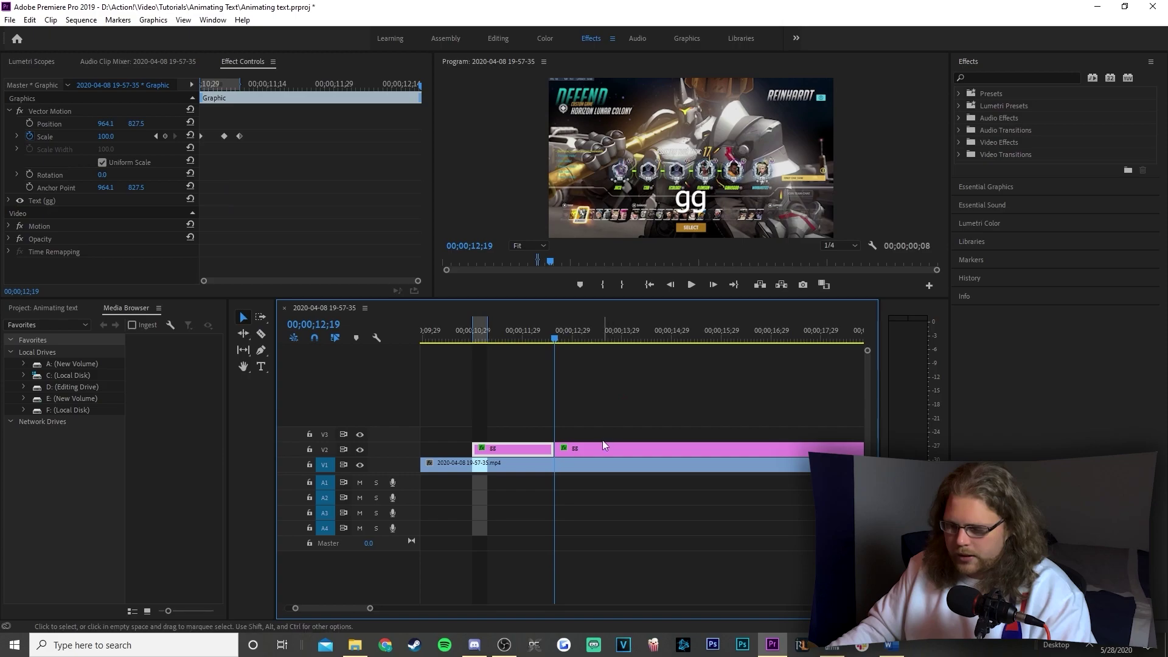
pyautogui.click(597, 448)
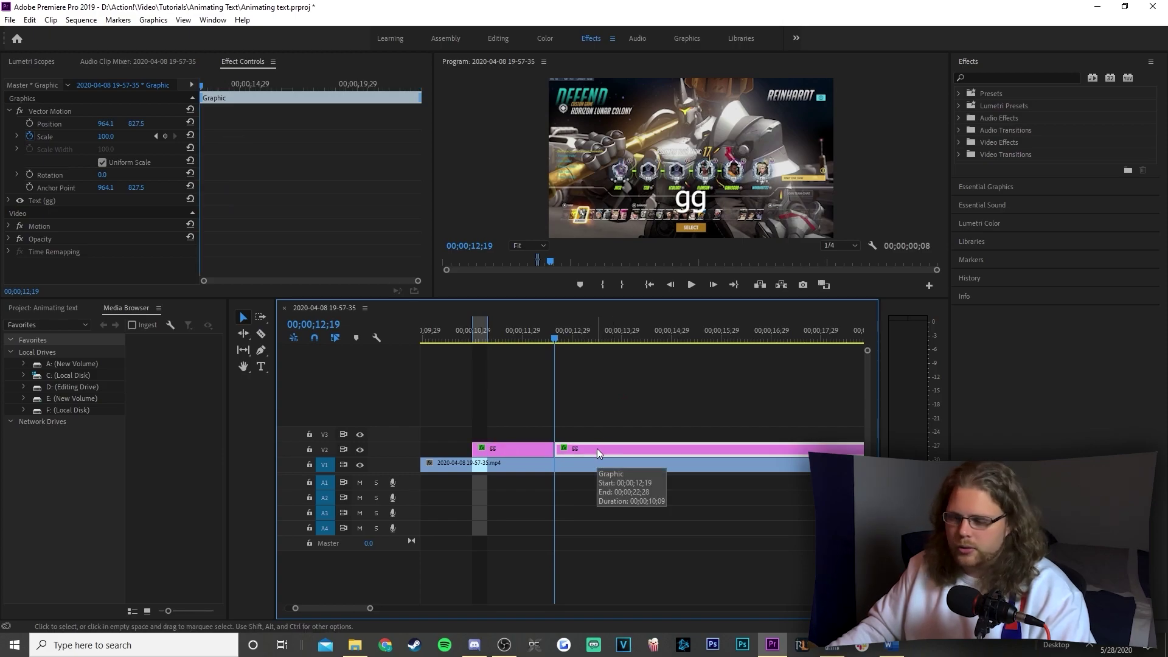
pyautogui.rightClick(597, 447)
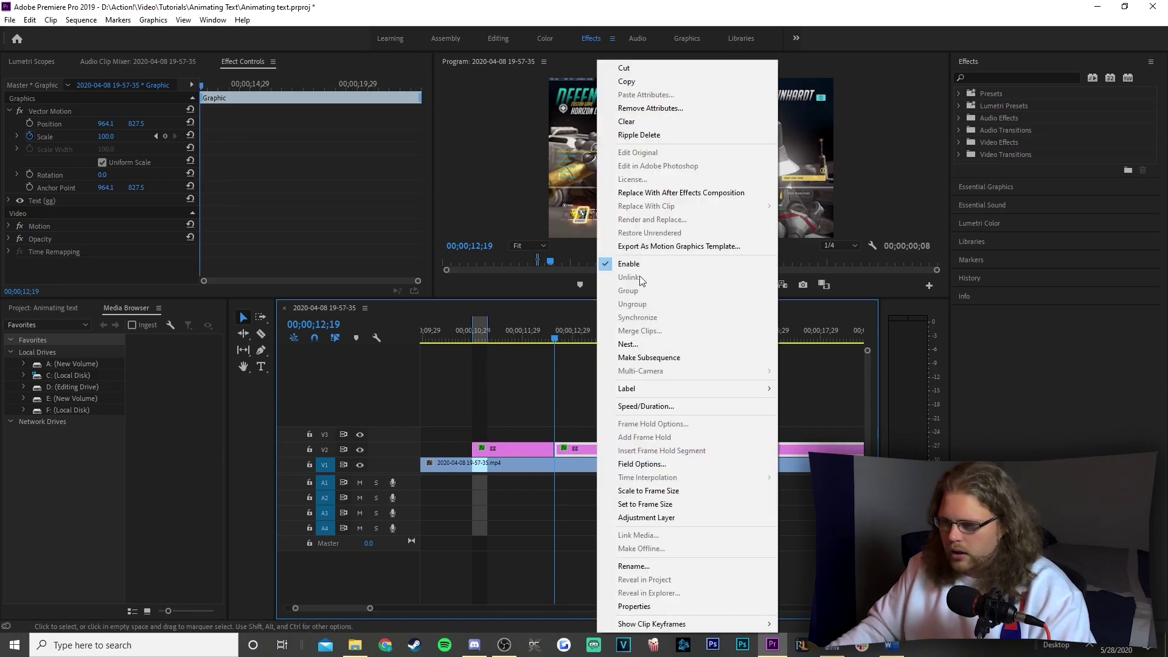
pyautogui.click(648, 123)
pyautogui.click(523, 447)
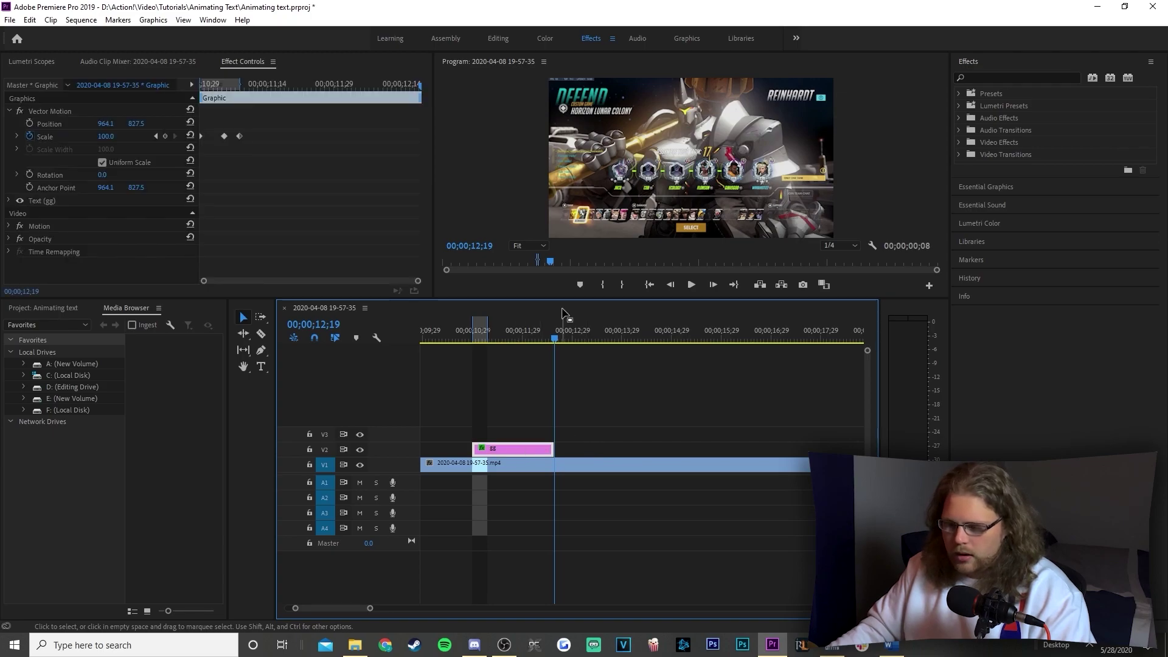
pyautogui.moveTo(556, 337); pyautogui.dragTo(542, 338)
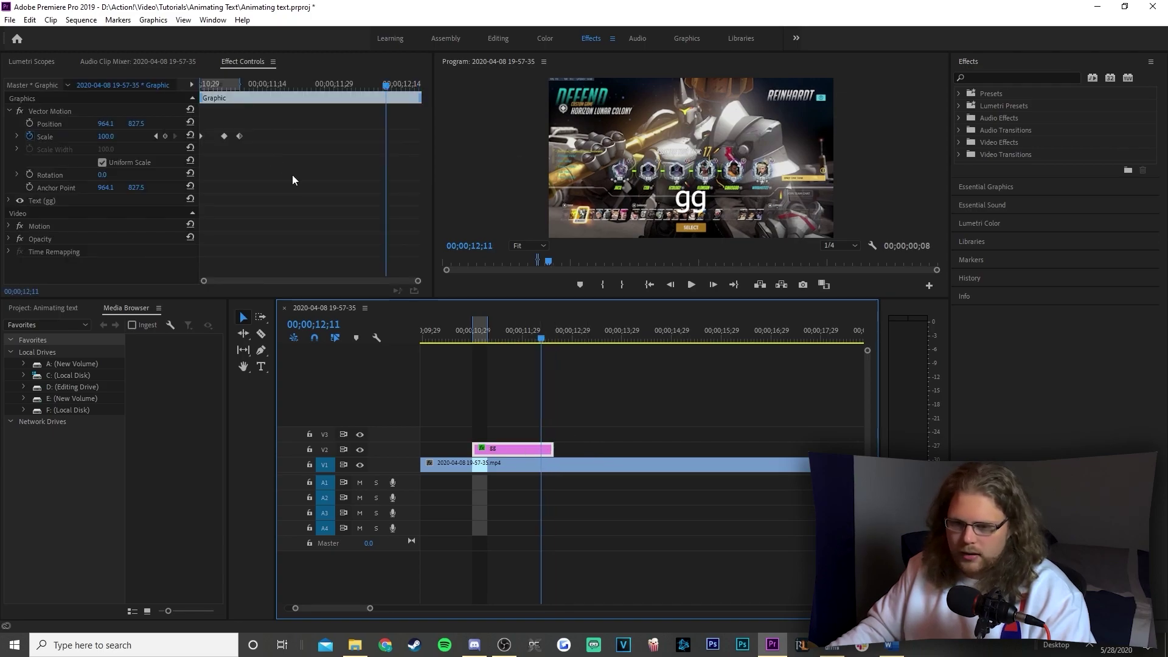
pyautogui.moveTo(385, 86); pyautogui.dragTo(350, 140)
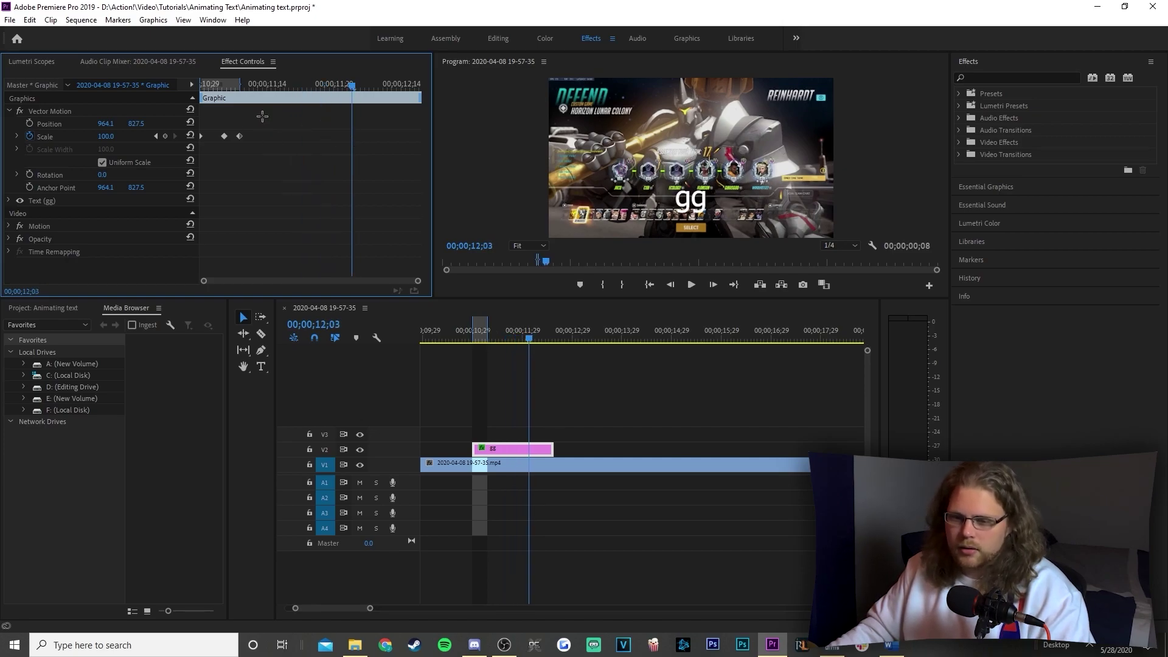
# - Ease the existing Scale keyframes and paste copies at the playhead near the clip's end
pyautogui.moveTo(262, 117); pyautogui.dragTo(193, 153)
pyautogui.rightClick(239, 136)
pyautogui.click(279, 168)
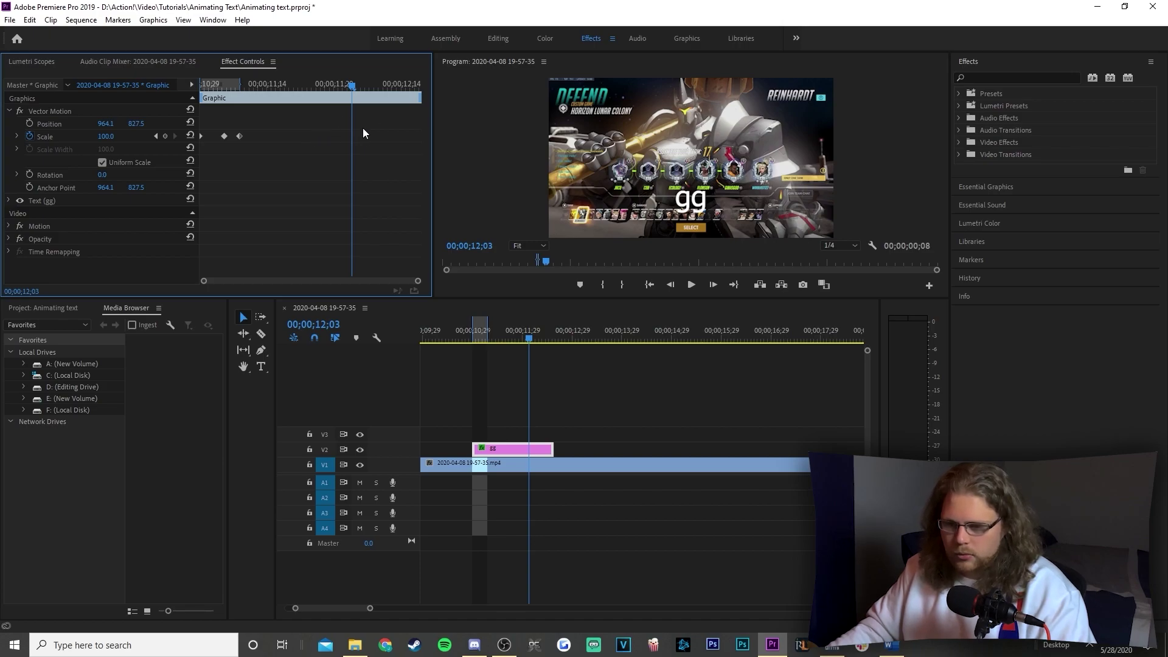
pyautogui.hotkey('ctrl', 'v')
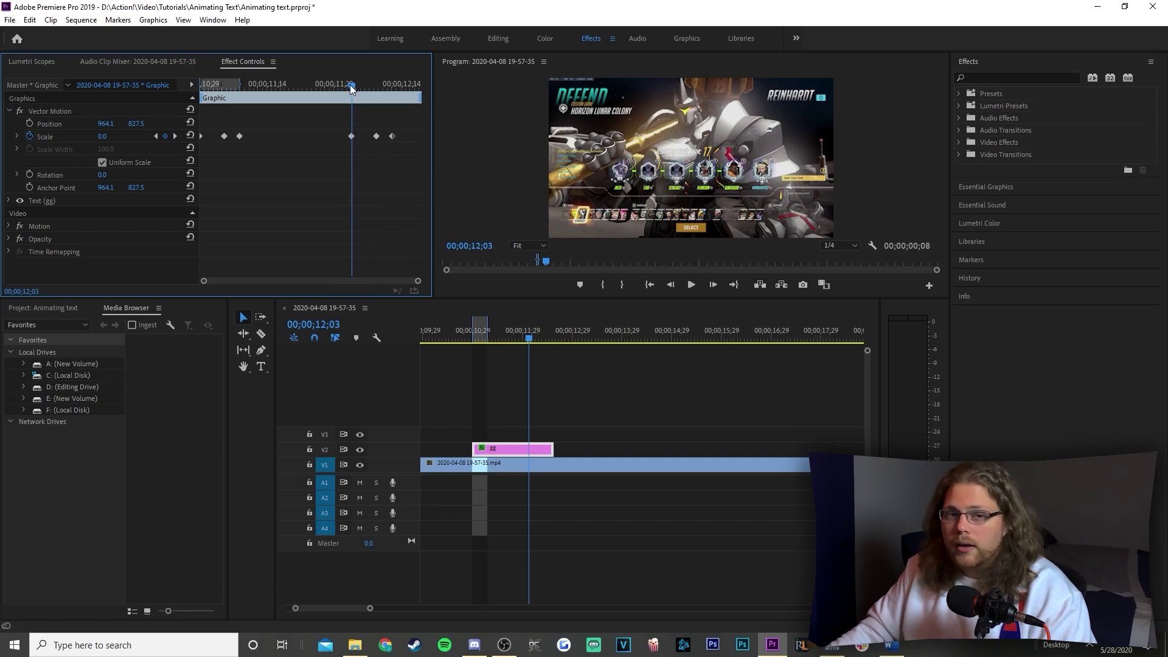
# - Shift the two closing Scale keyframes later so the text shrinks away, then preview
pyautogui.click(350, 137)
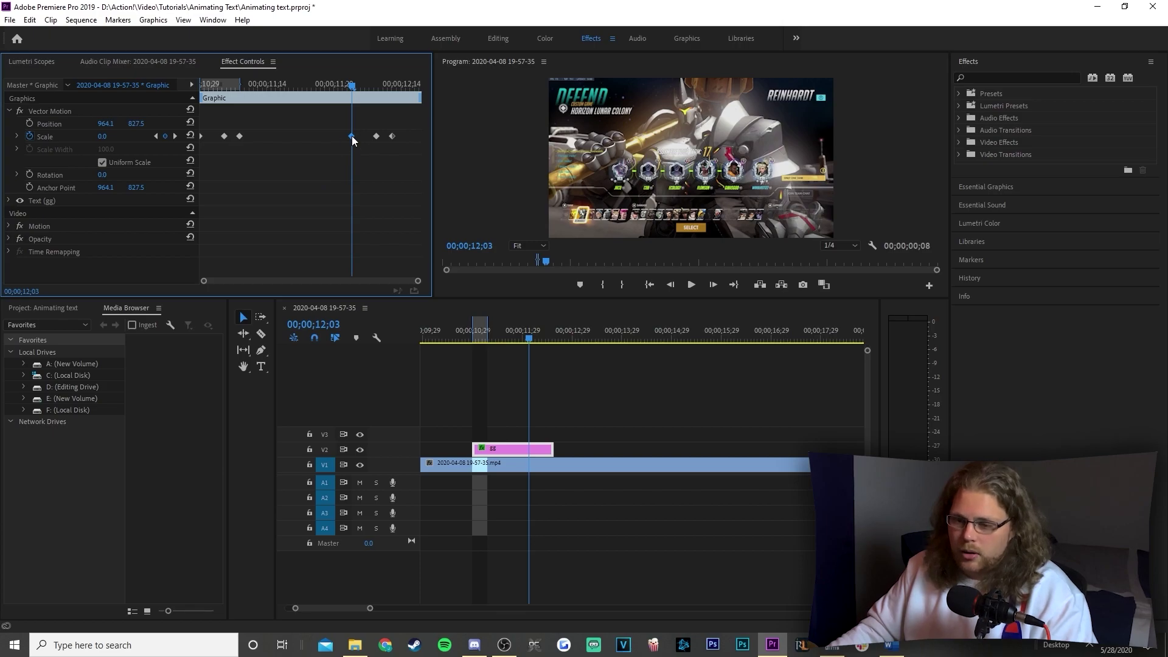
pyautogui.moveTo(352, 137); pyautogui.dragTo(421, 137)
pyautogui.moveTo(355, 89); pyautogui.dragTo(396, 95)
pyautogui.moveTo(390, 138)
pyautogui.mouseDown()
pyautogui.moveTo(361, 142)
pyautogui.moveTo(385, 146)
pyautogui.mouseUp()
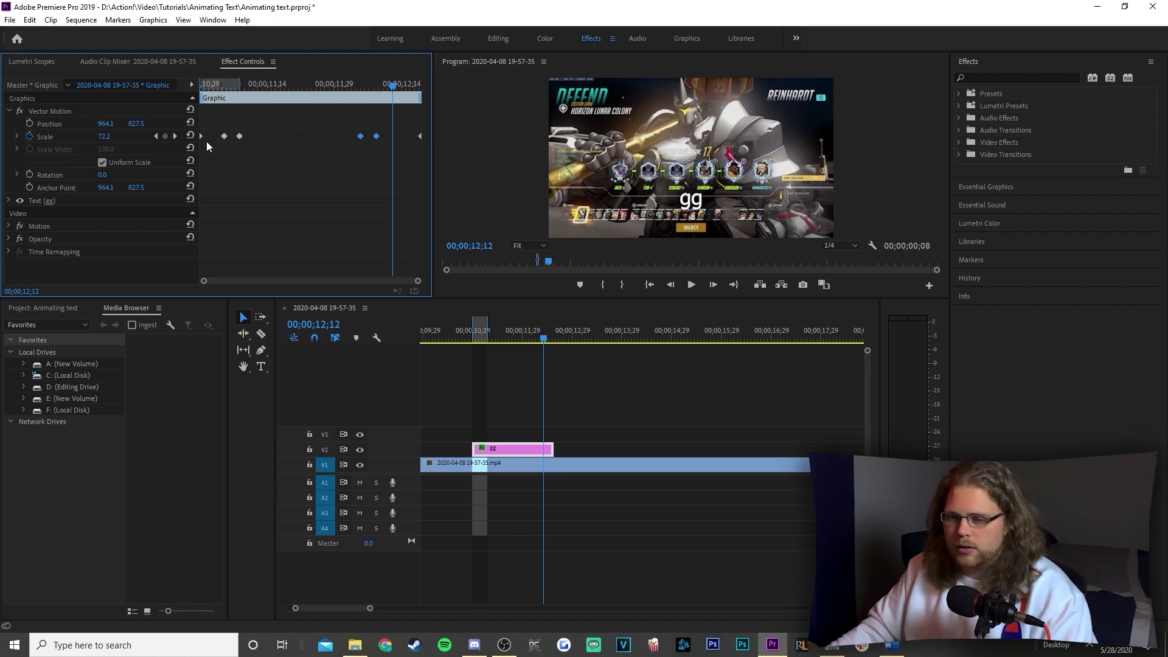
pyautogui.moveTo(378, 136); pyautogui.dragTo(399, 137)
pyautogui.click(543, 339)
pyautogui.moveTo(542, 339); pyautogui.dragTo(516, 338)
pyautogui.press('space')
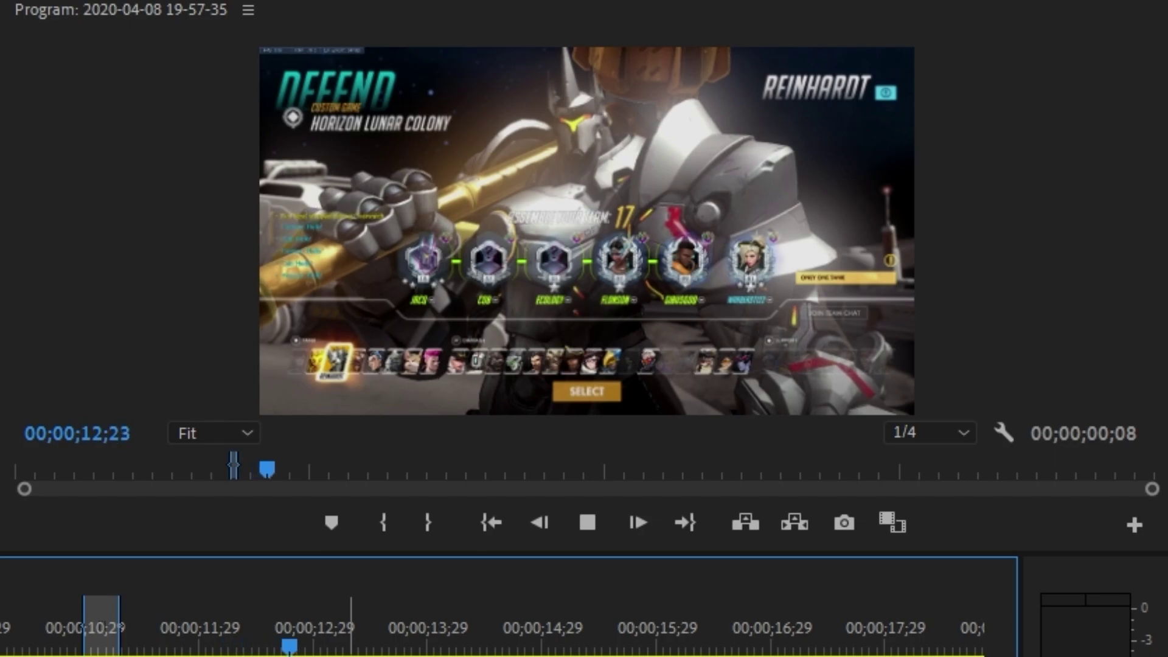
pyautogui.press('space')
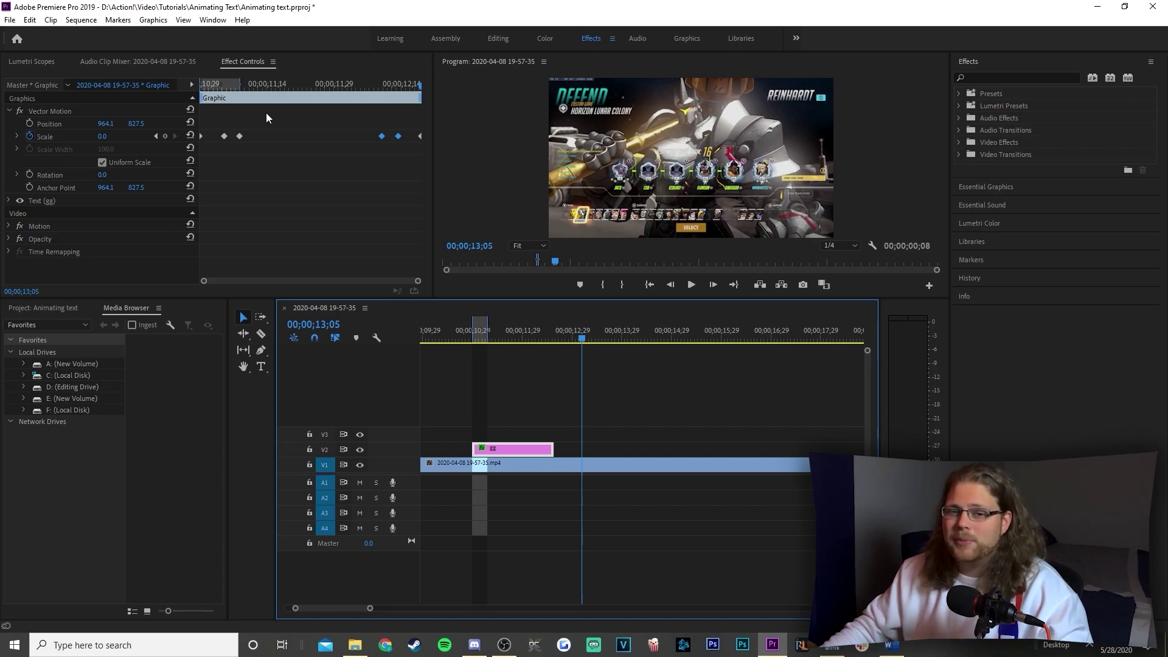
# - Save the Vector Motion scale keyframes as 'Vector Motion Preset' anchored to In Point
pyautogui.moveTo(275, 112); pyautogui.dragTo(193, 161)
pyautogui.moveTo(193, 162); pyautogui.dragTo(223, 148)
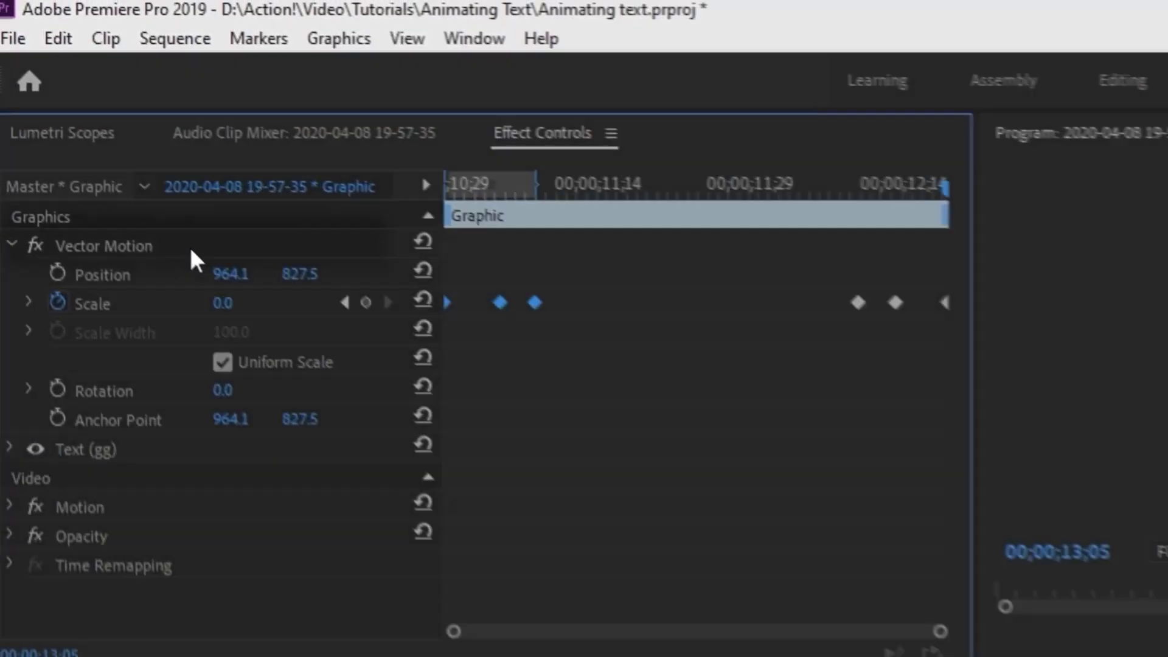
pyautogui.rightClick(89, 111)
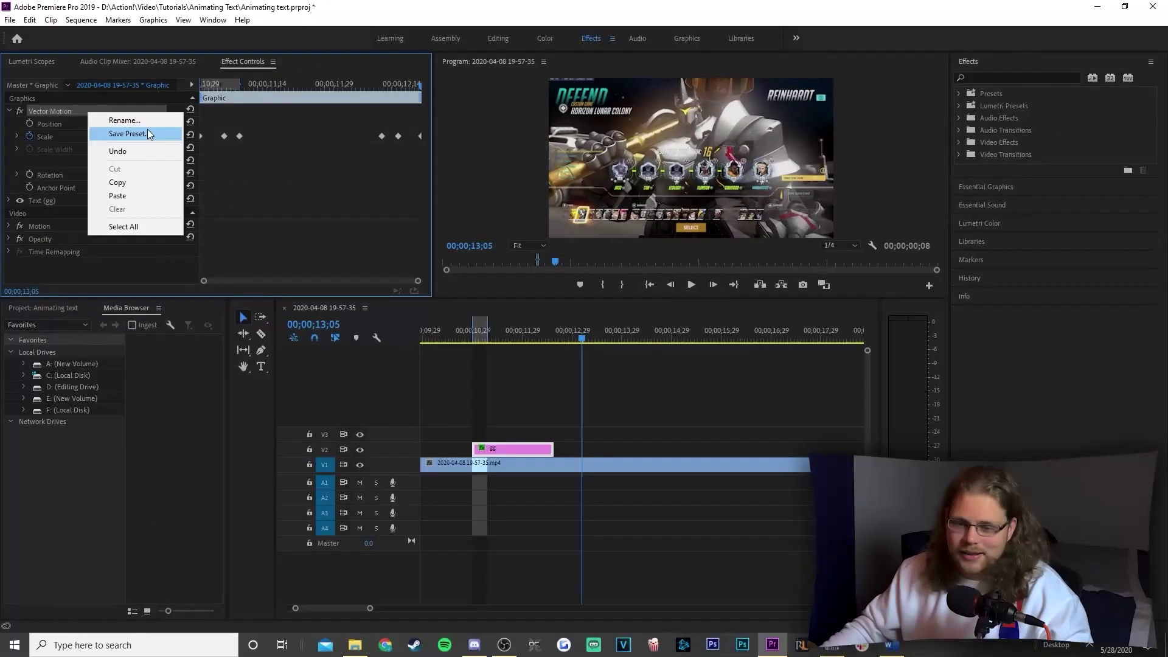
pyautogui.click(329, 305)
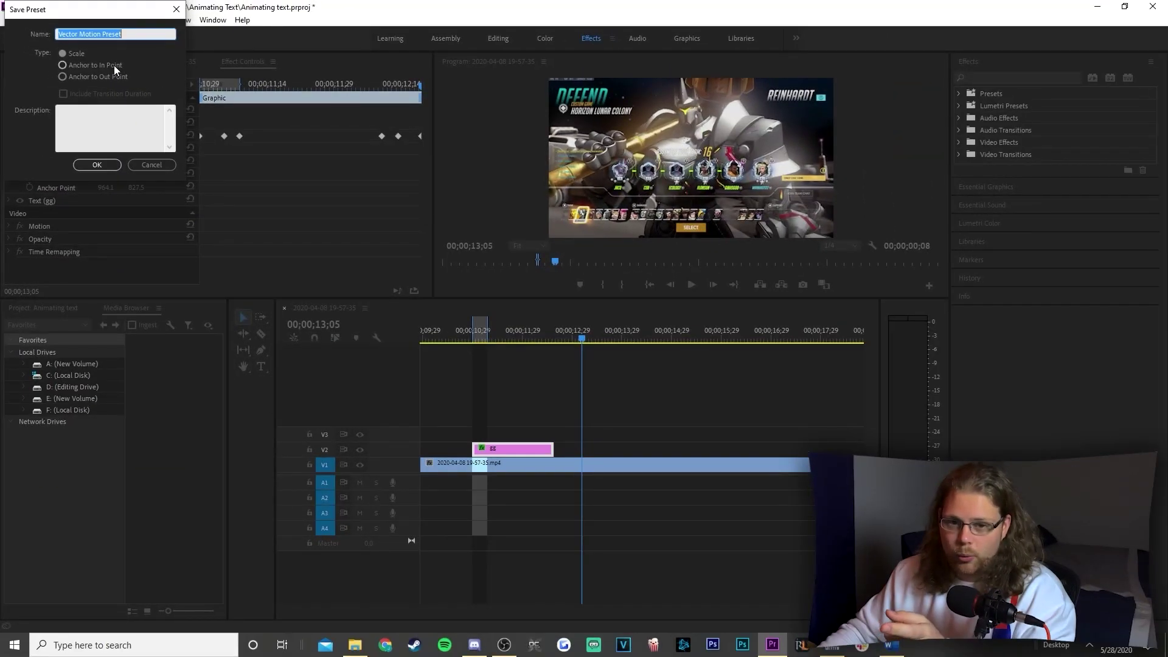
pyautogui.click(114, 65)
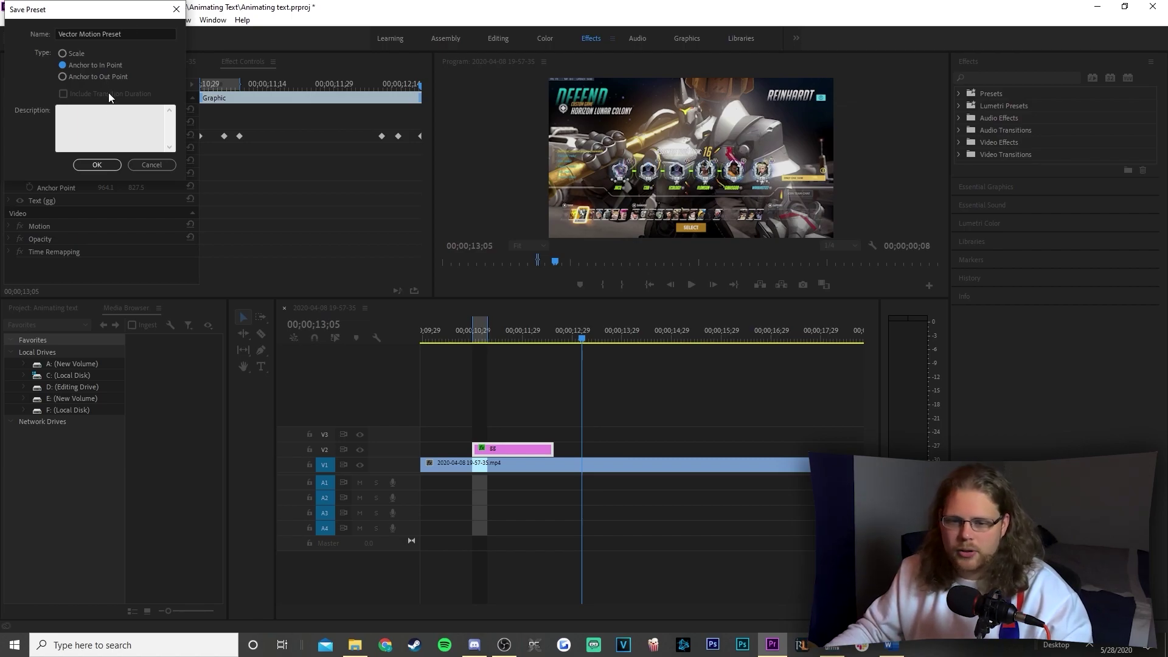
pyautogui.click(97, 165)
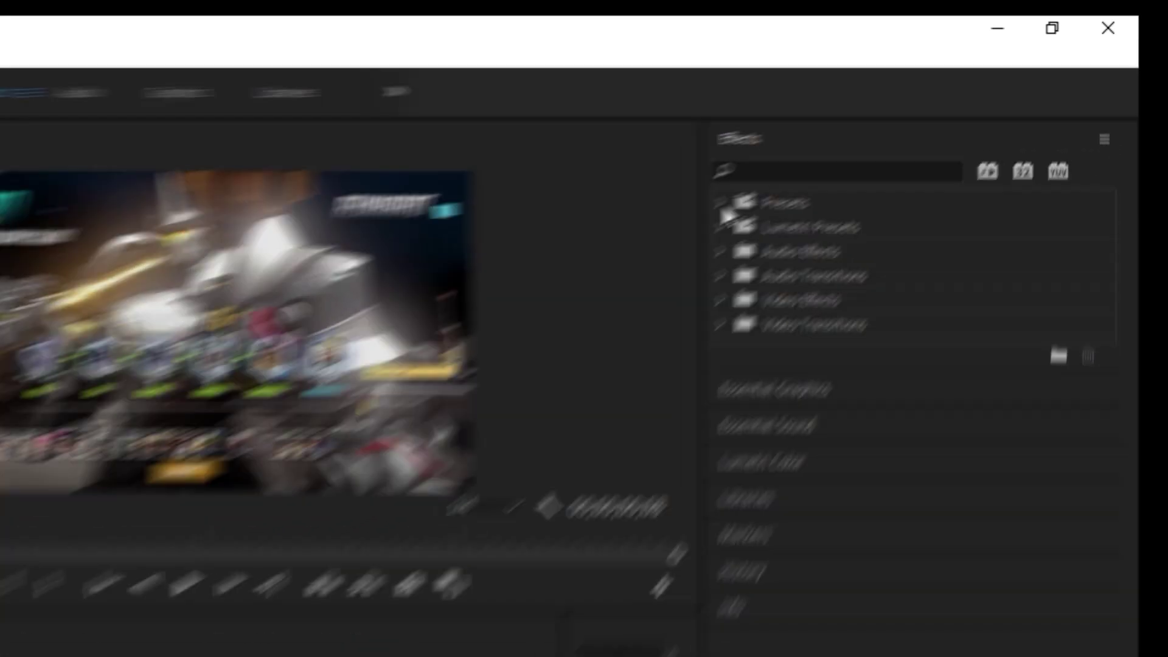
# - Delete the 'jump in text' preset from the Effects panel's Presets folder
pyautogui.click(922, 110)
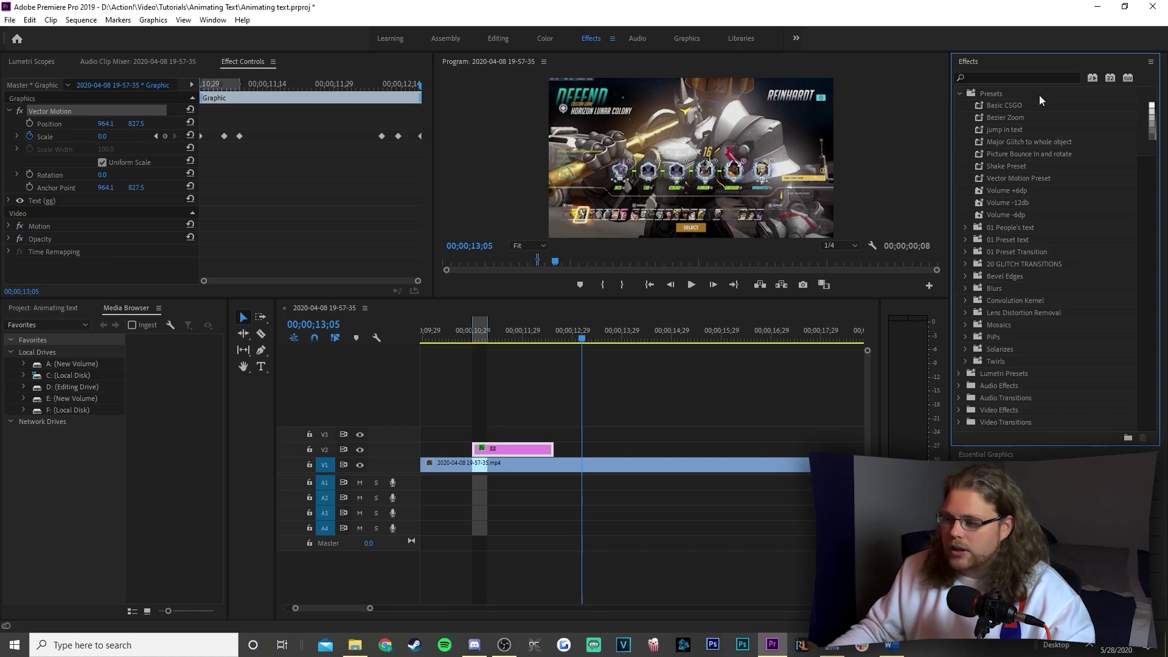
pyautogui.click(1014, 130)
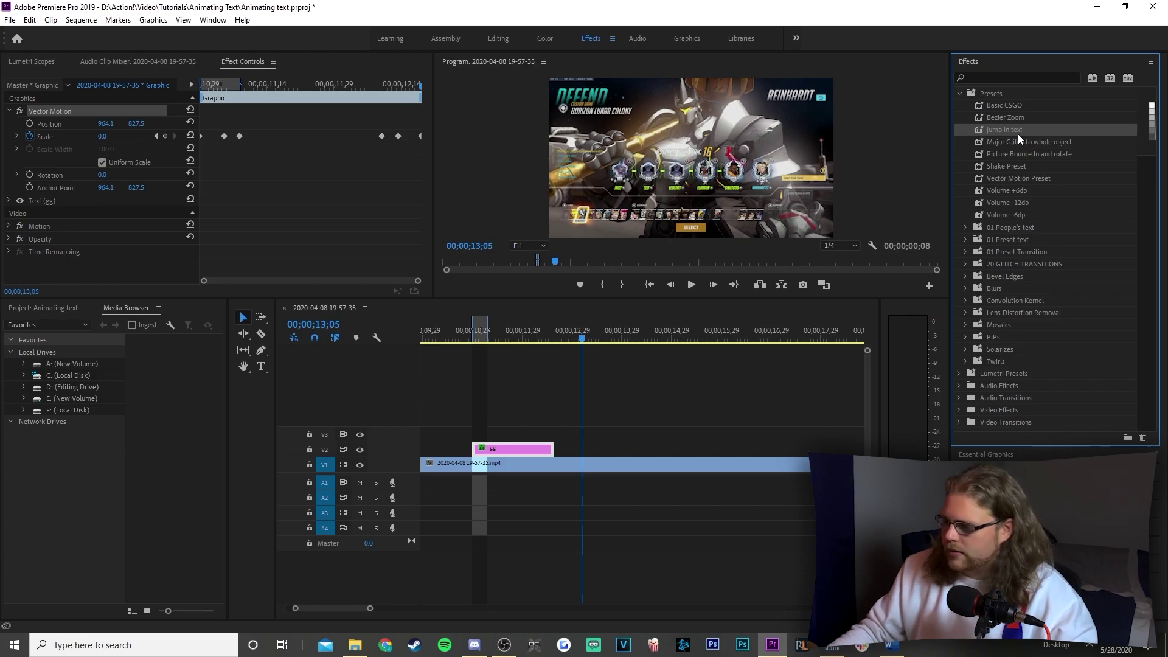
pyautogui.rightClick(1017, 134)
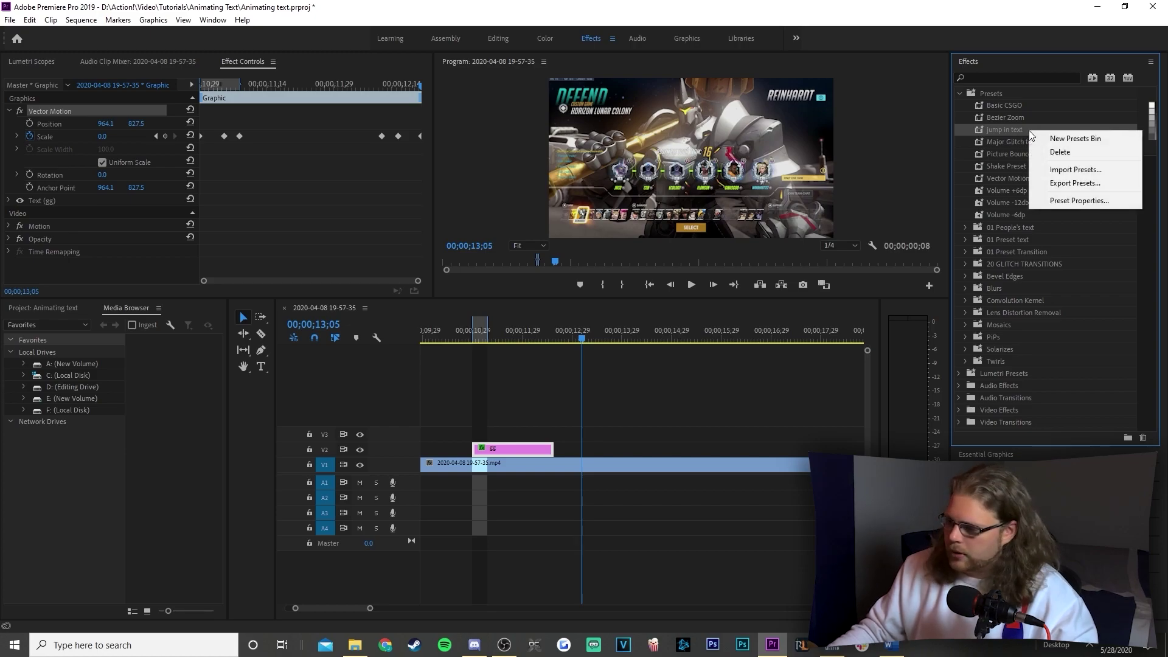
pyautogui.click(1079, 153)
pyautogui.click(595, 338)
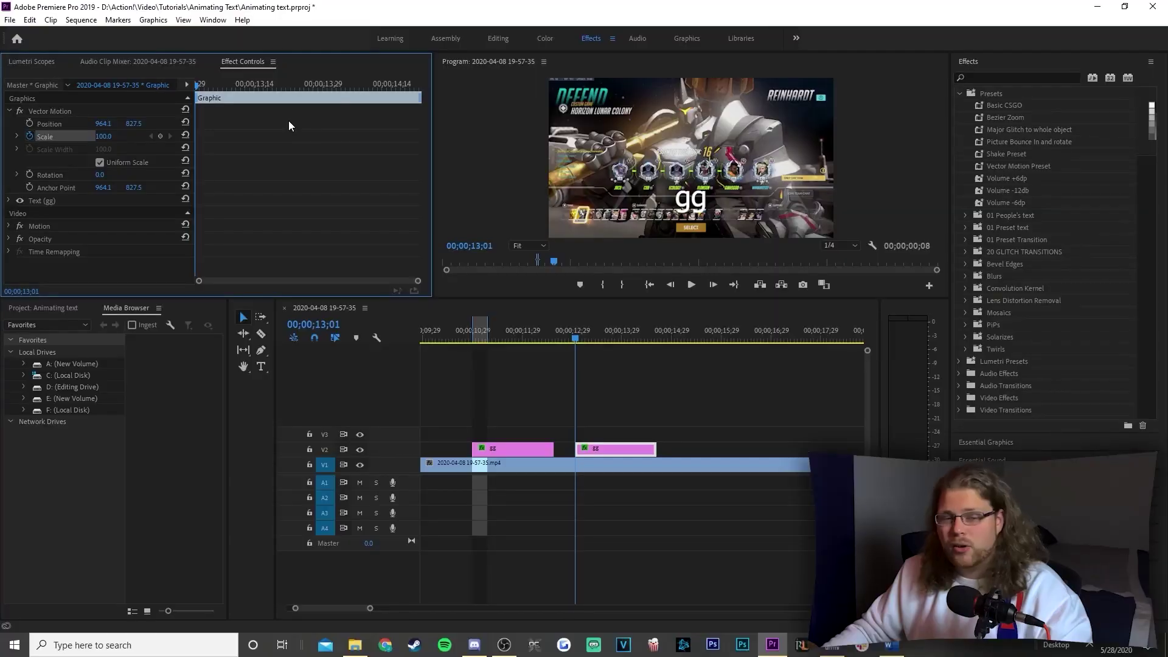
# - Keyframe the second gg clip's Scale from 0 at its start to 100 a few frames in, then preview
pyautogui.moveTo(205, 85); pyautogui.dragTo(231, 94)
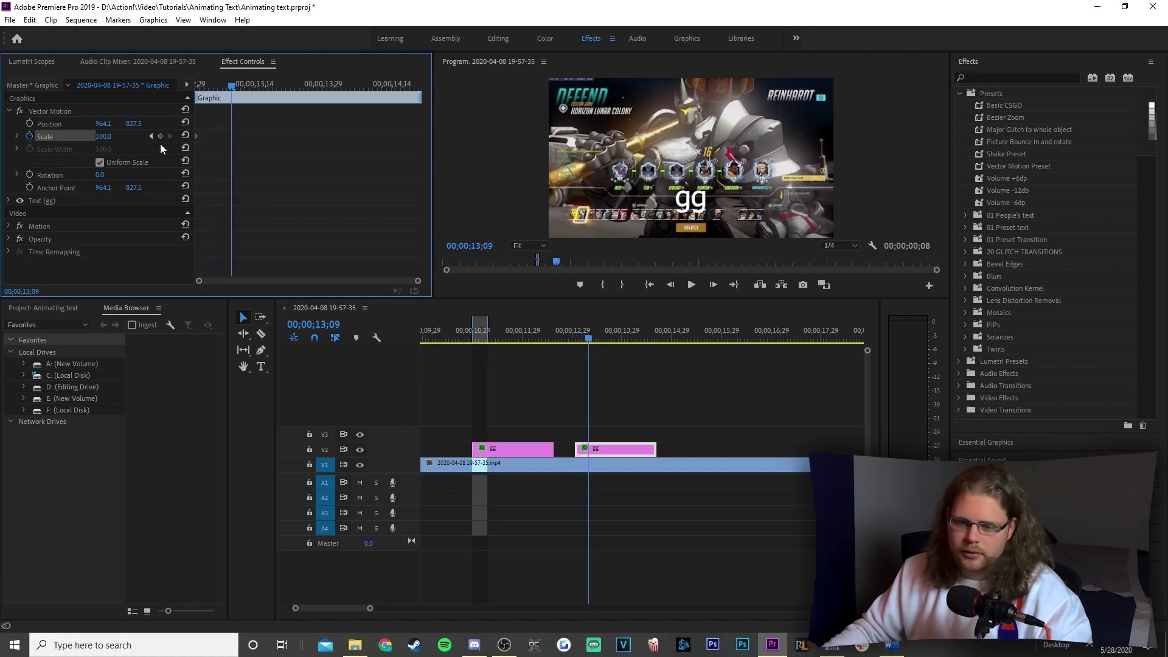
pyautogui.click(160, 136)
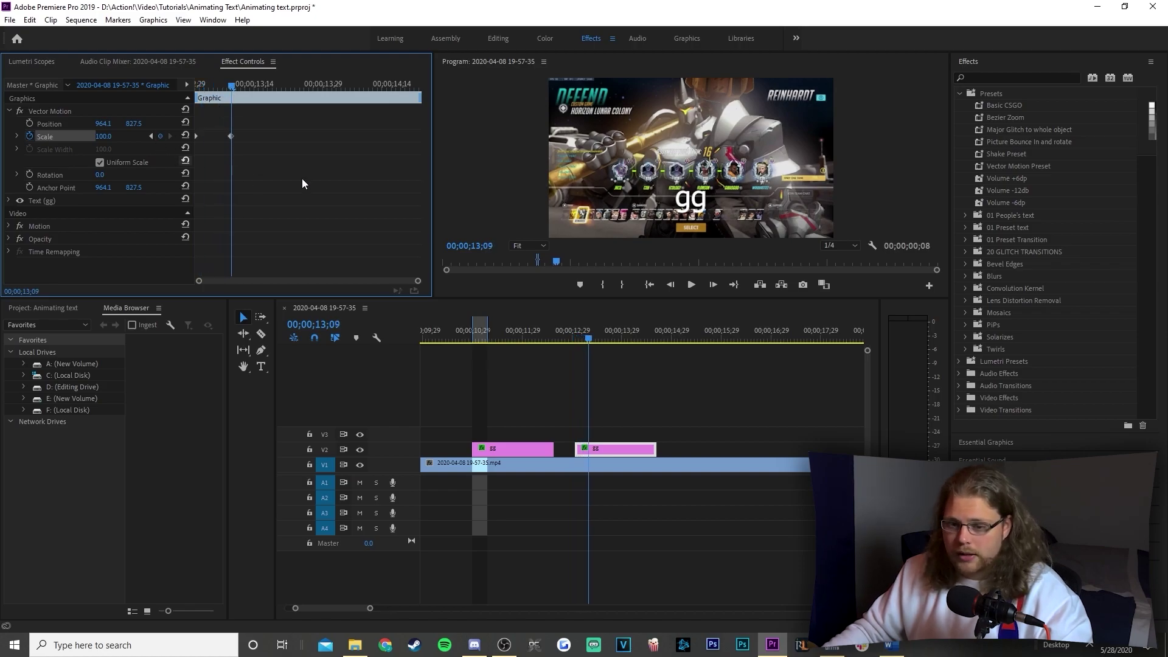
pyautogui.click(151, 137)
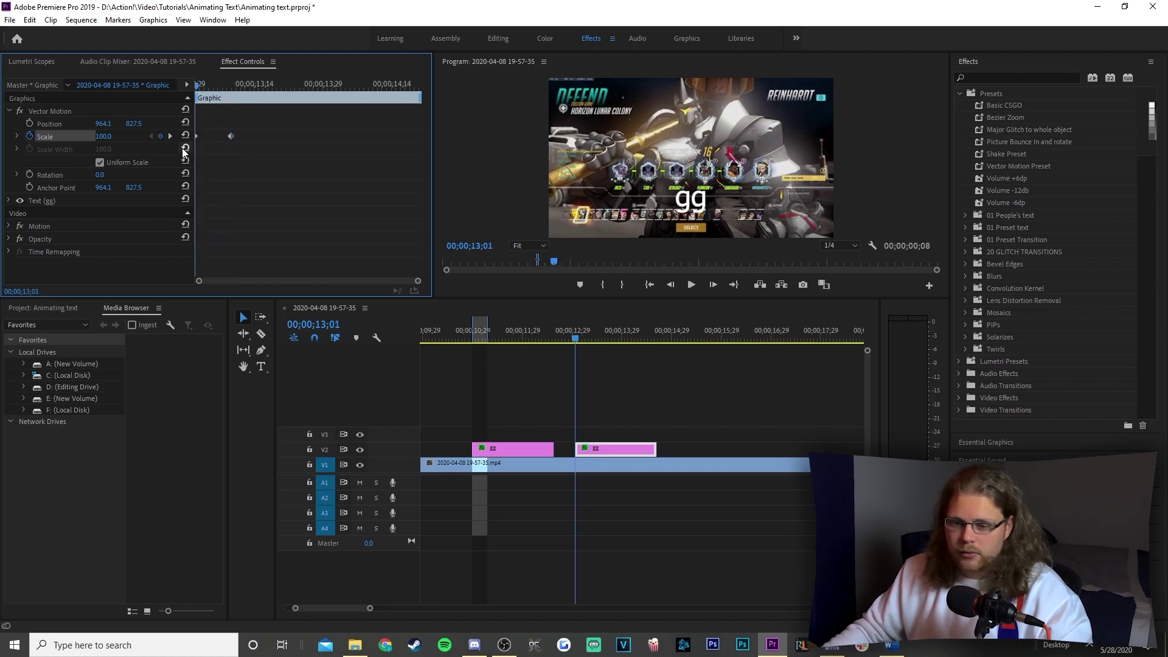
pyautogui.click(103, 136)
pyautogui.write('0')
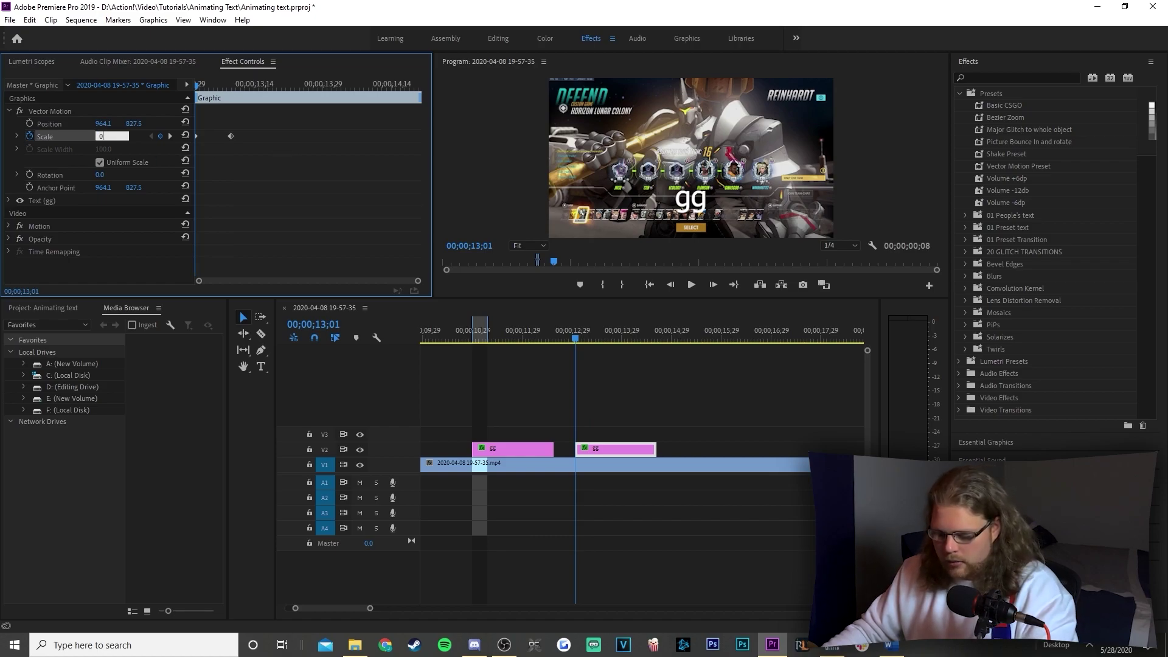
pyautogui.press('Return')
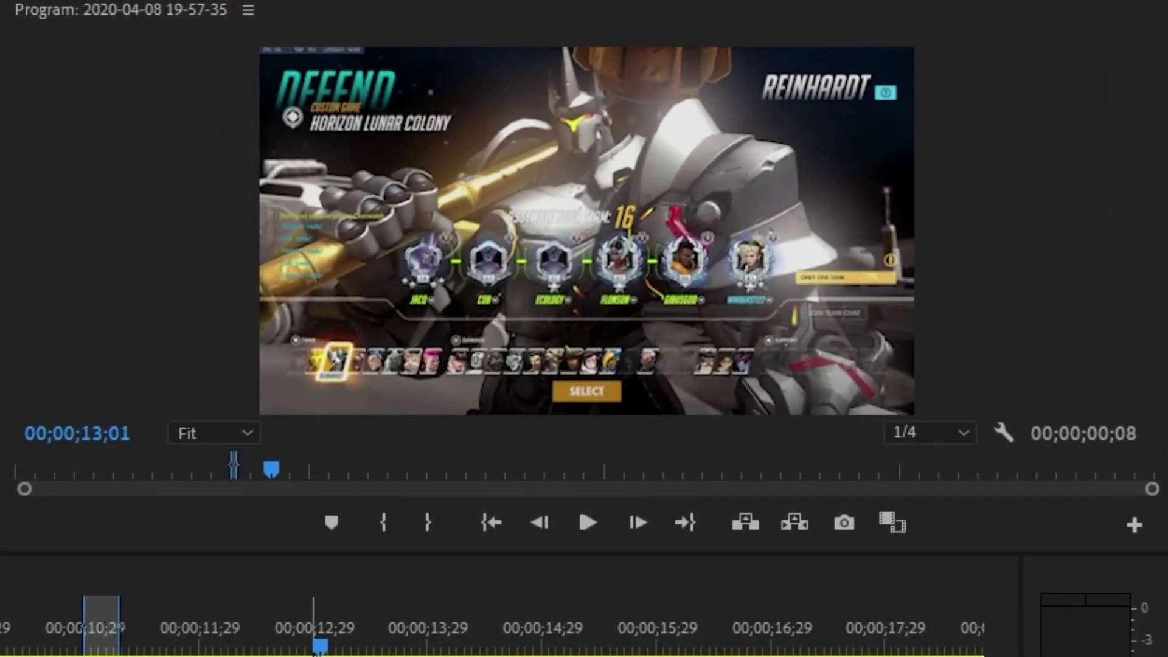
pyautogui.press('space')
pyautogui.press('space')
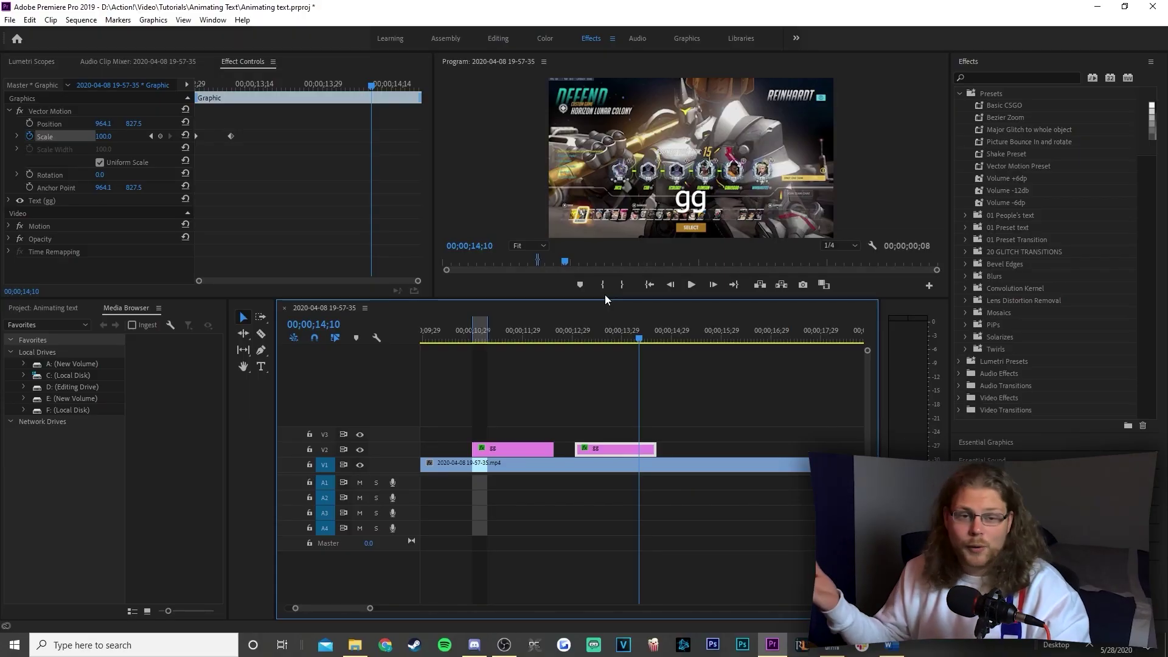
pyautogui.moveTo(371, 84); pyautogui.dragTo(181, 83)
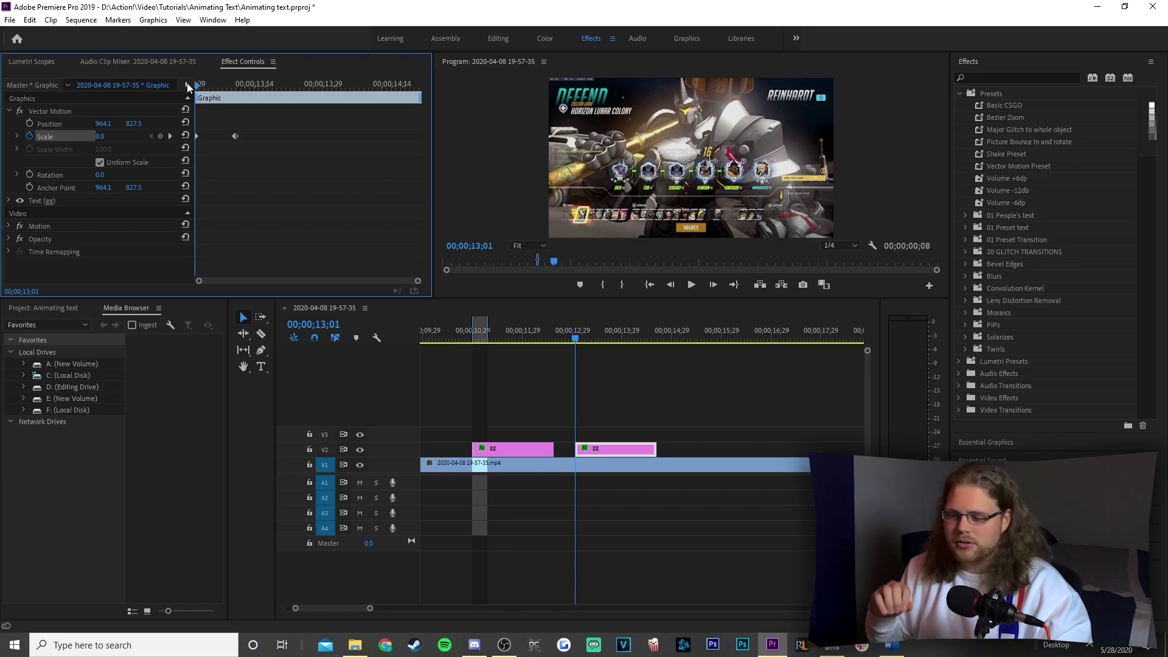
# - Ease the full-size keyframe, add a Scale 0 keyframe near the clip end, and preview
pyautogui.moveTo(193, 84); pyautogui.dragTo(371, 84)
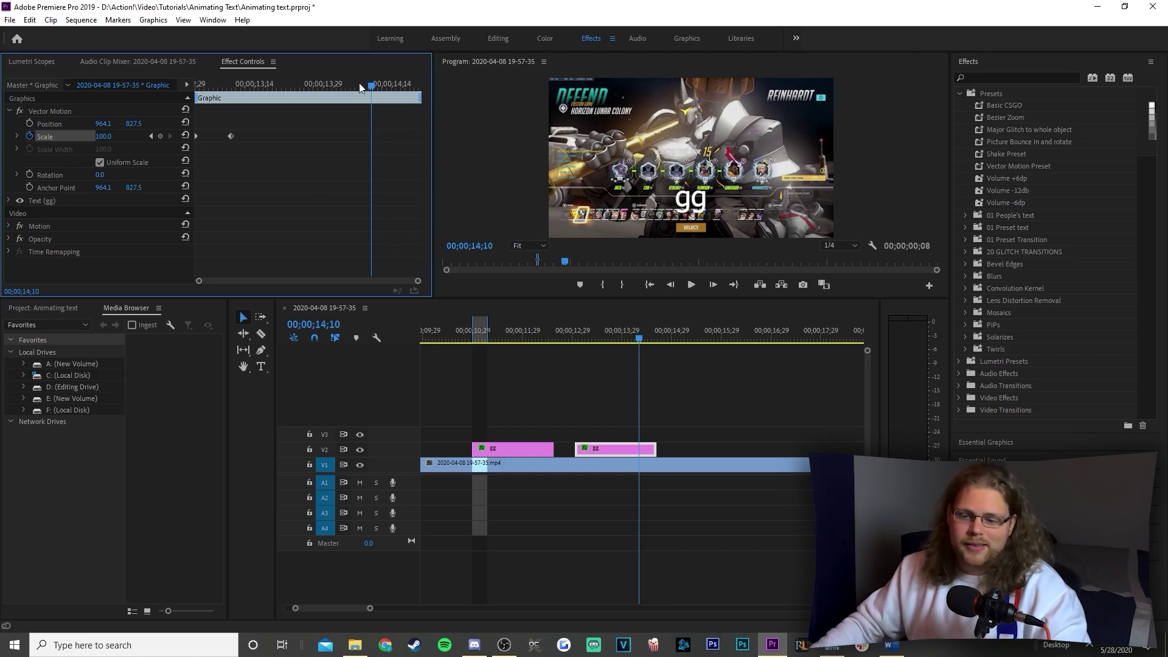
pyautogui.click(231, 135)
pyautogui.rightClick(230, 136)
pyautogui.click(256, 186)
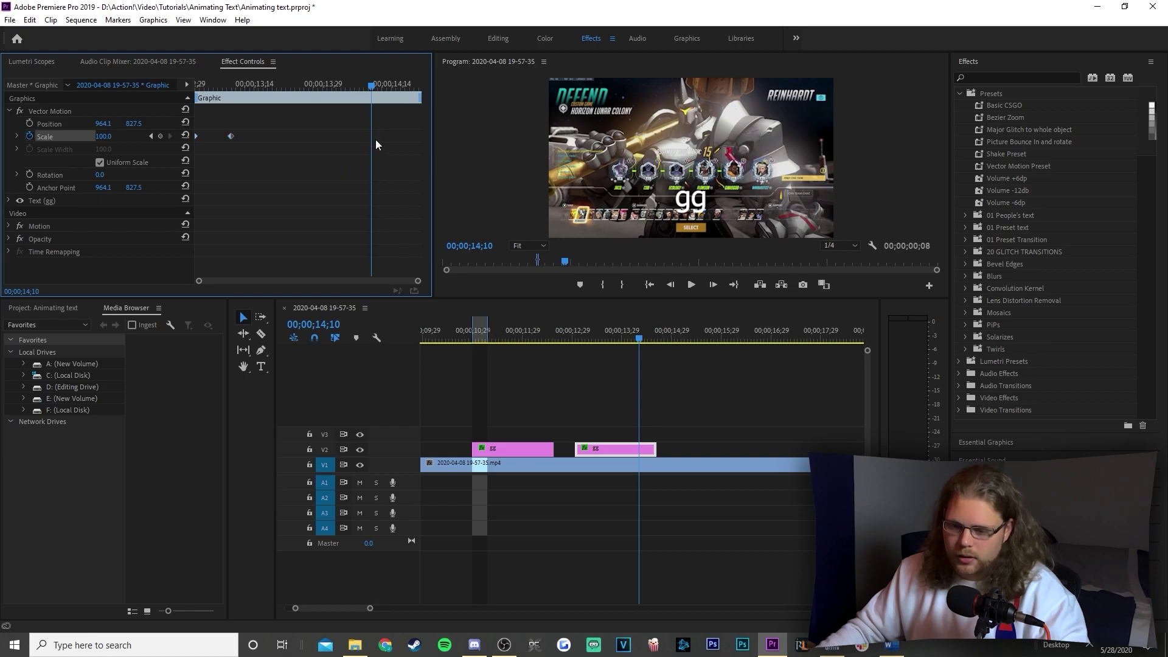
pyautogui.write('0')
pyautogui.press('Return')
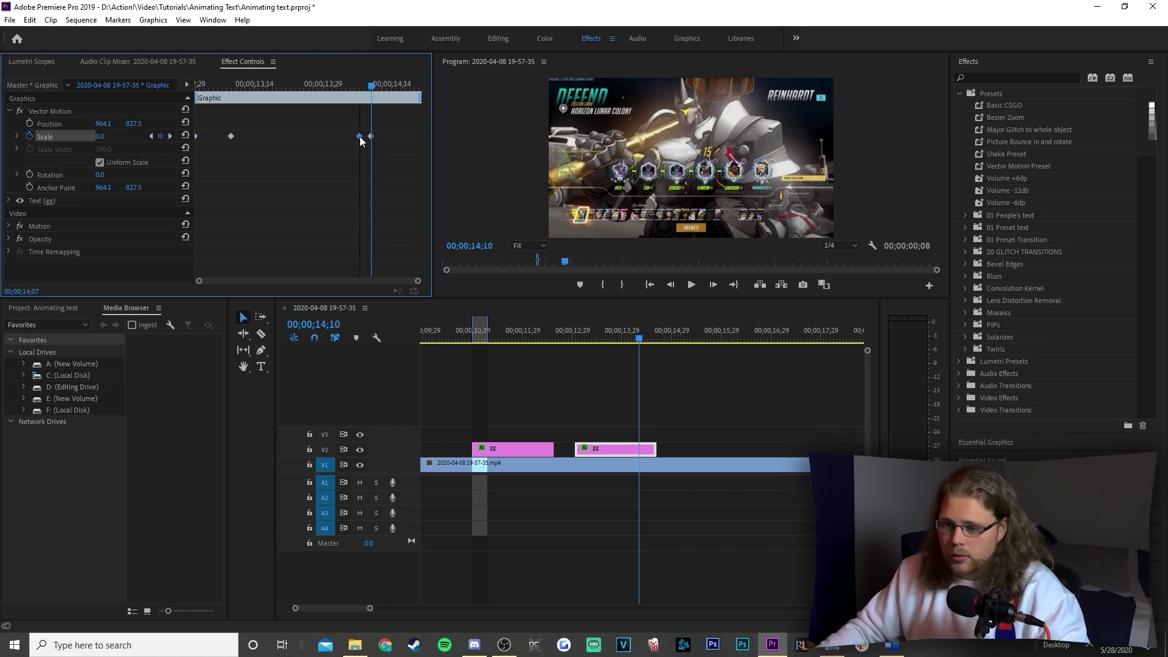
pyautogui.moveTo(359, 136); pyautogui.dragTo(372, 136)
pyautogui.press('space')
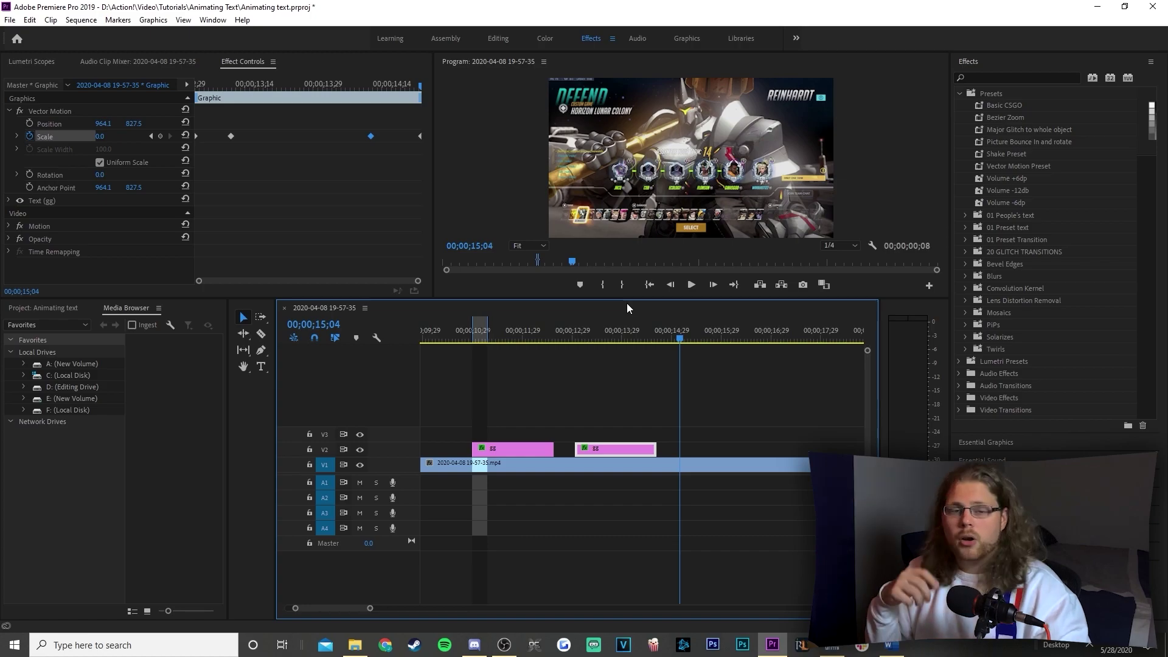
# - Save the project and steepen the opening Scale keyframe's Bezier and velocity curves
pyautogui.hotkey('ctrl', 's')
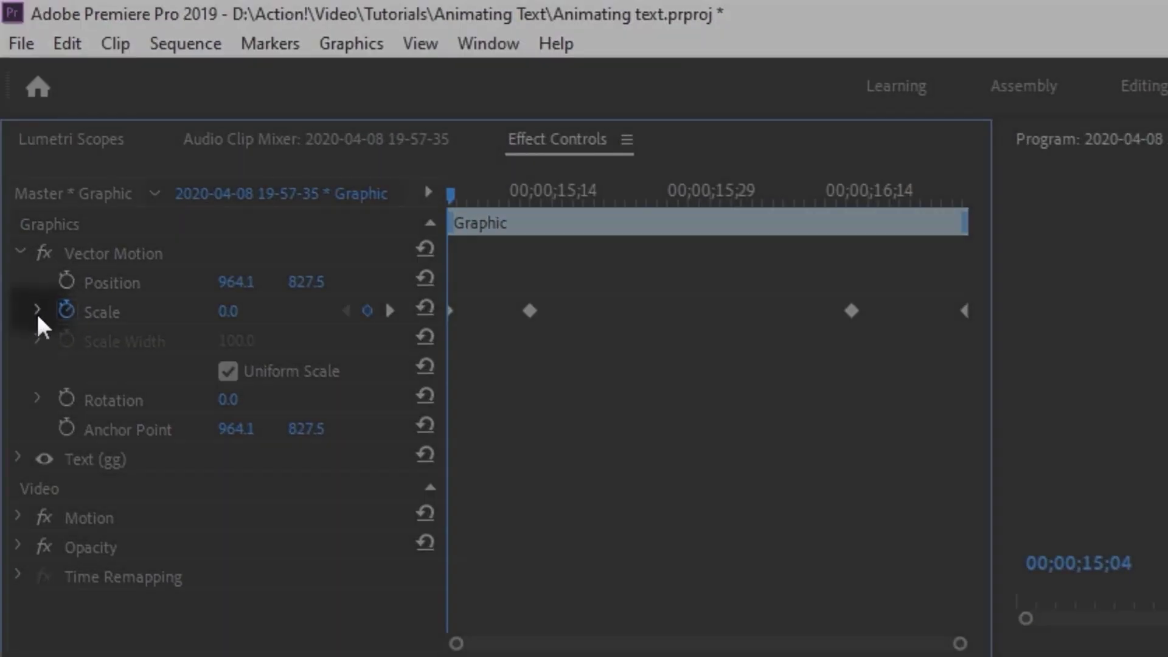
pyautogui.click(36, 310)
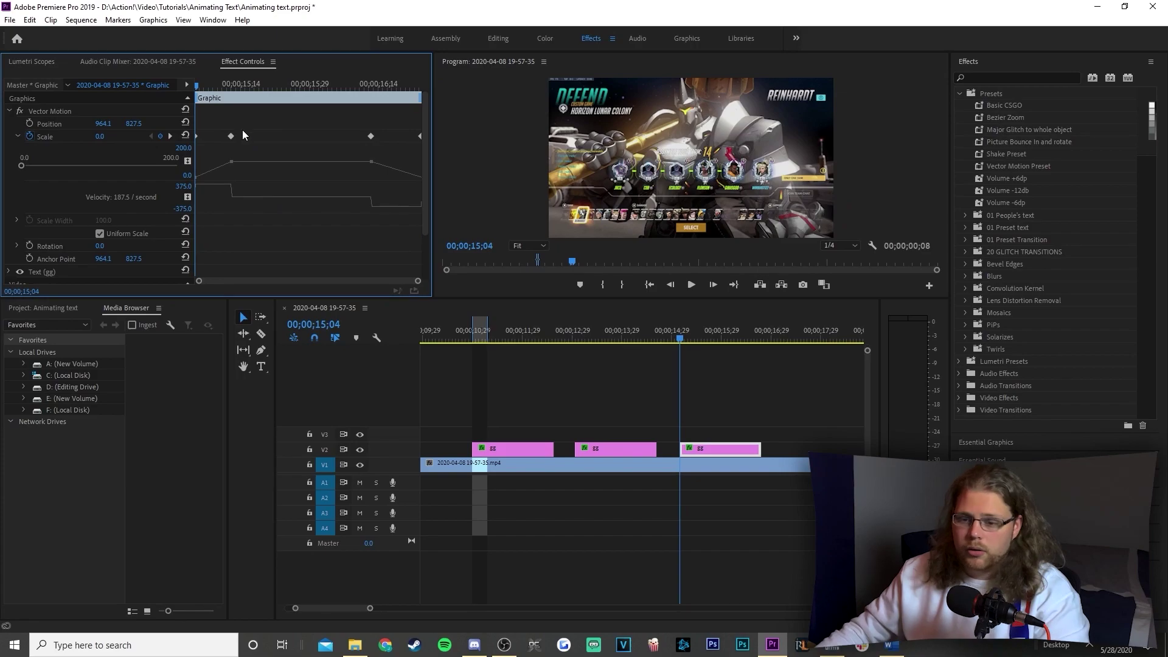
pyautogui.click(231, 136)
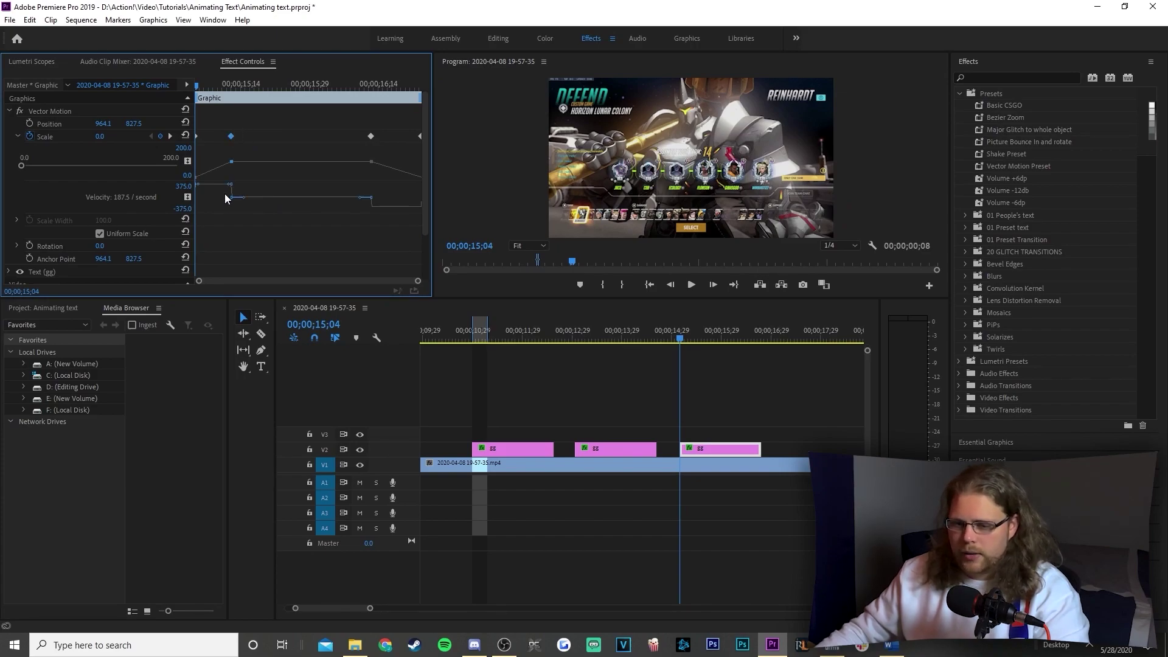
pyautogui.moveTo(227, 189)
pyautogui.mouseDown()
pyautogui.moveTo(229, 204)
pyautogui.moveTo(209, 199)
pyautogui.mouseUp()
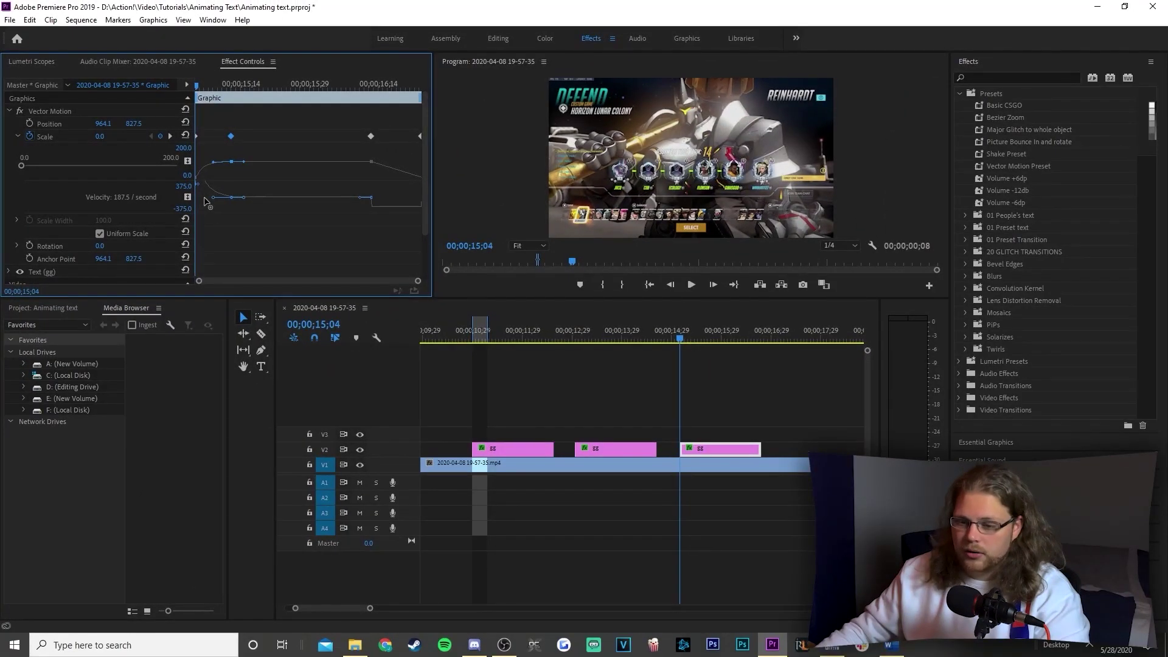
pyautogui.moveTo(205, 201); pyautogui.dragTo(234, 201)
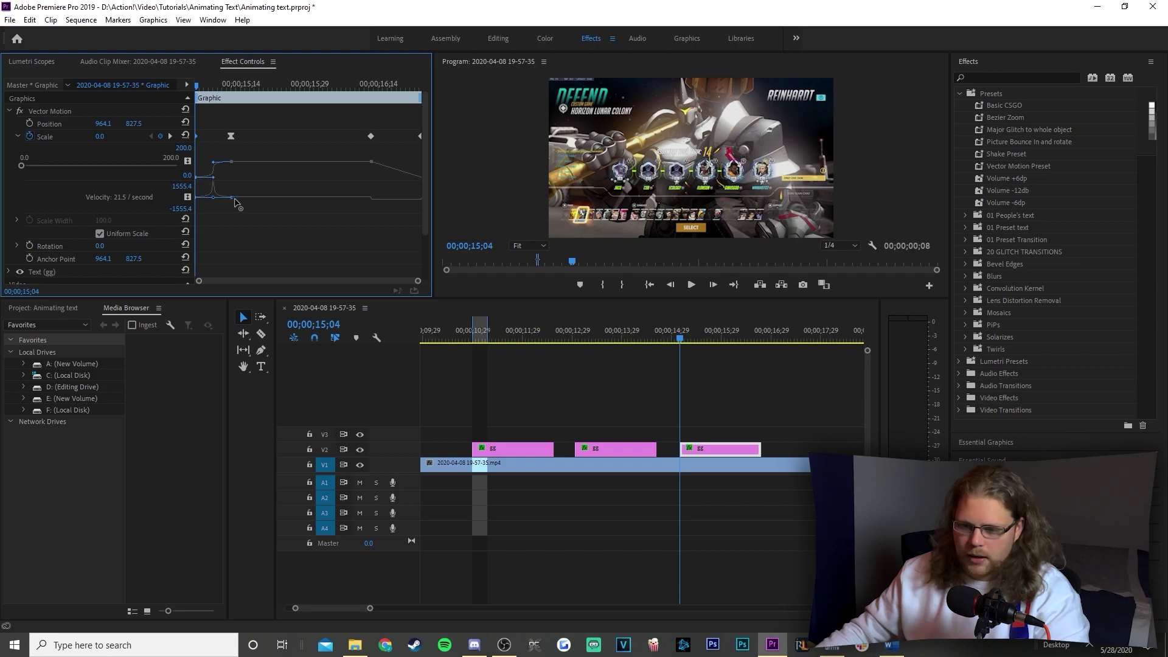
# - Move the Scale easing keyframe to 15;27 and replay the scale-in from the clip start
pyautogui.click(675, 342)
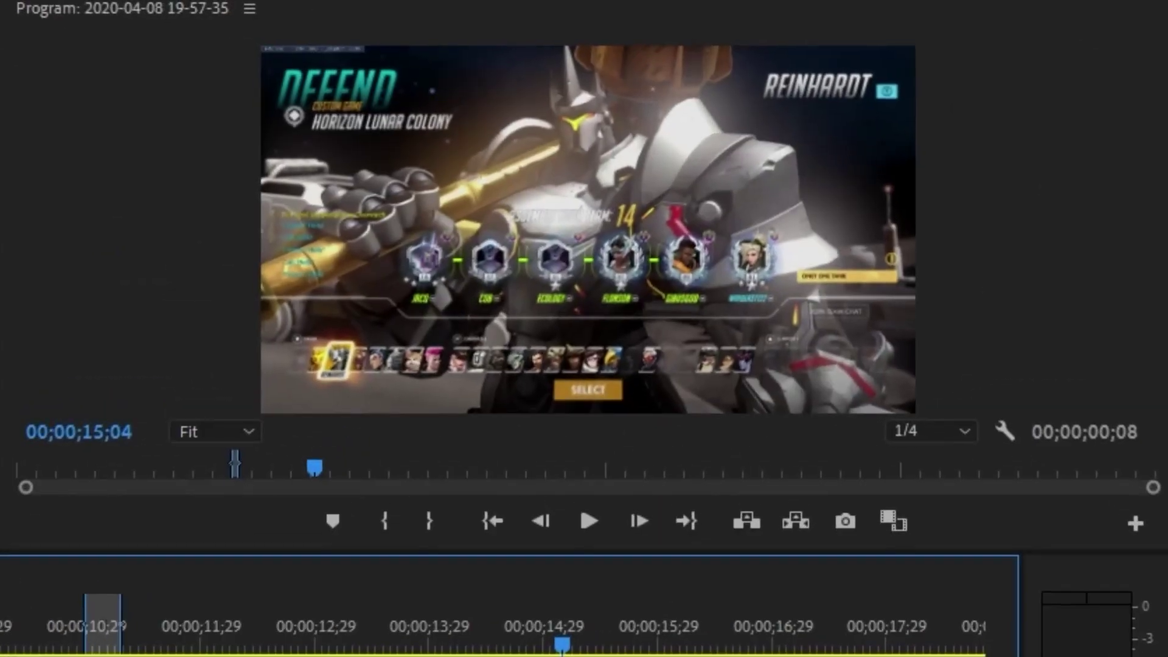
pyautogui.press('space')
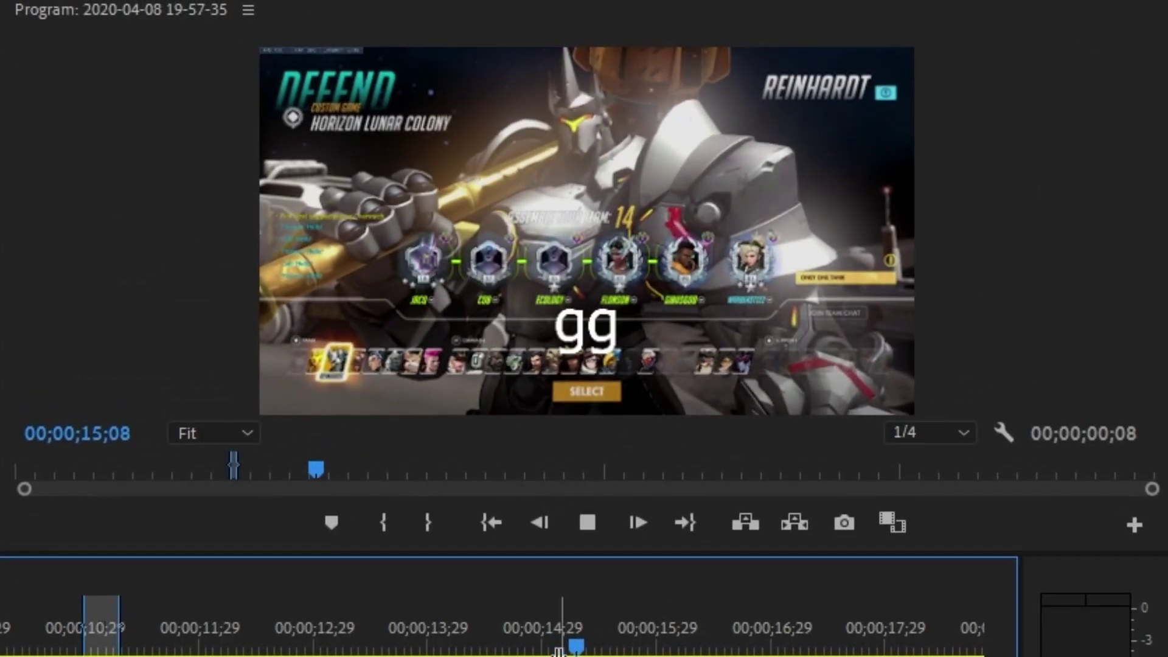
pyautogui.press('space')
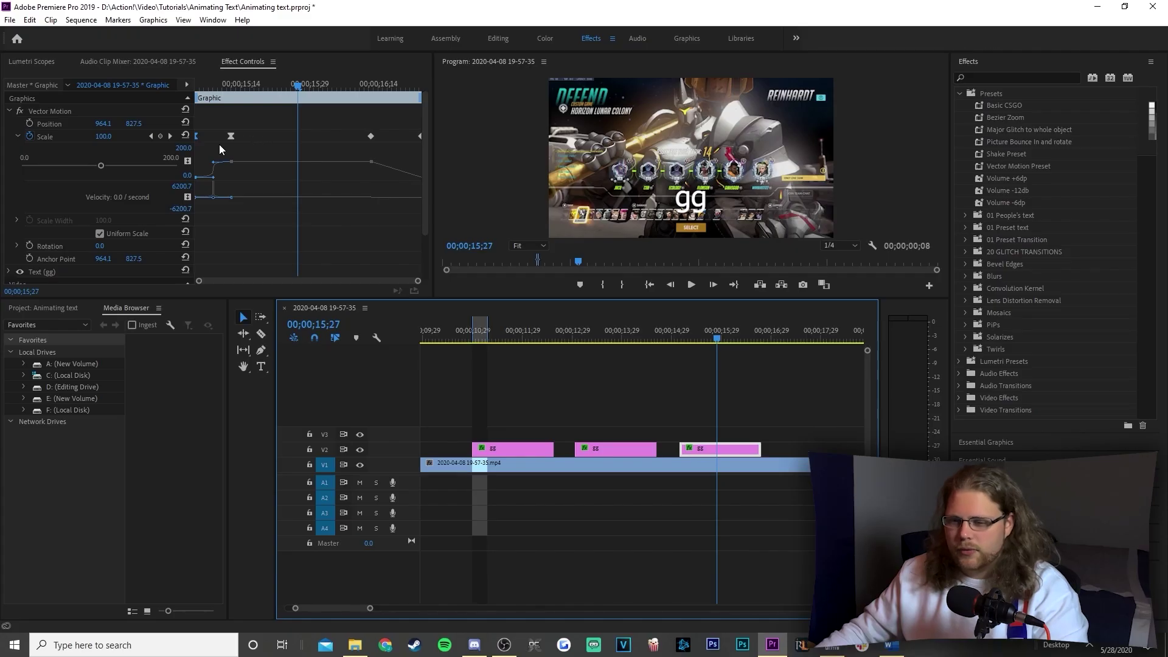
pyautogui.moveTo(232, 135); pyautogui.dragTo(297, 136)
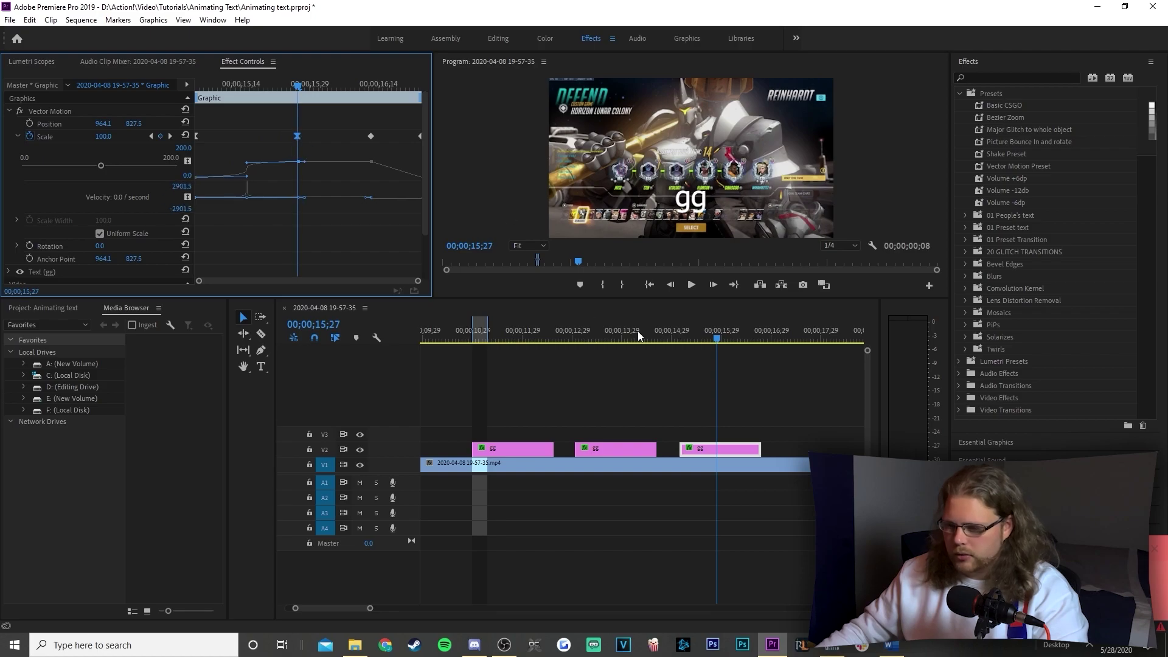
pyautogui.moveTo(706, 340); pyautogui.dragTo(688, 344)
pyautogui.click(679, 340)
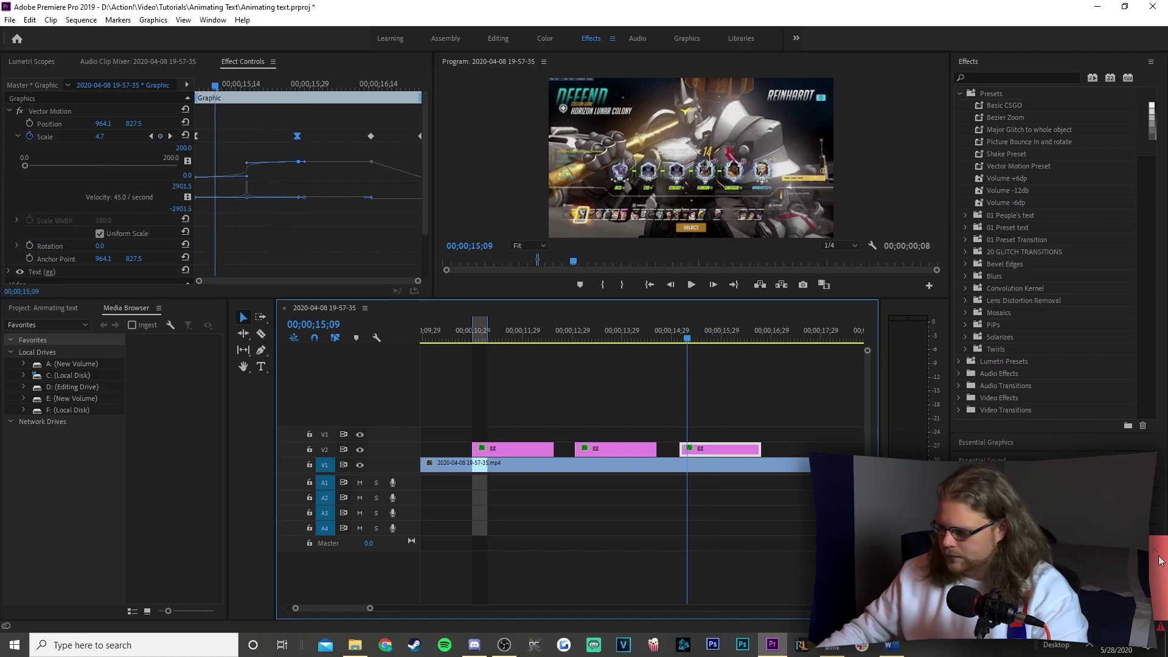
pyautogui.press('space')
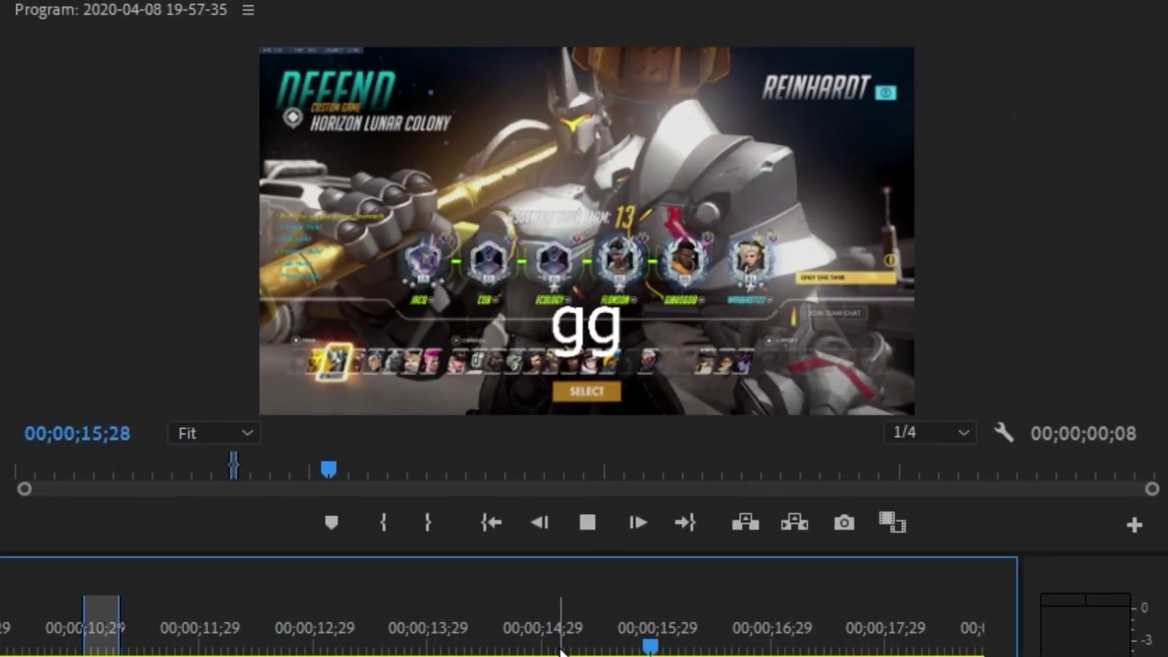
pyautogui.press('space')
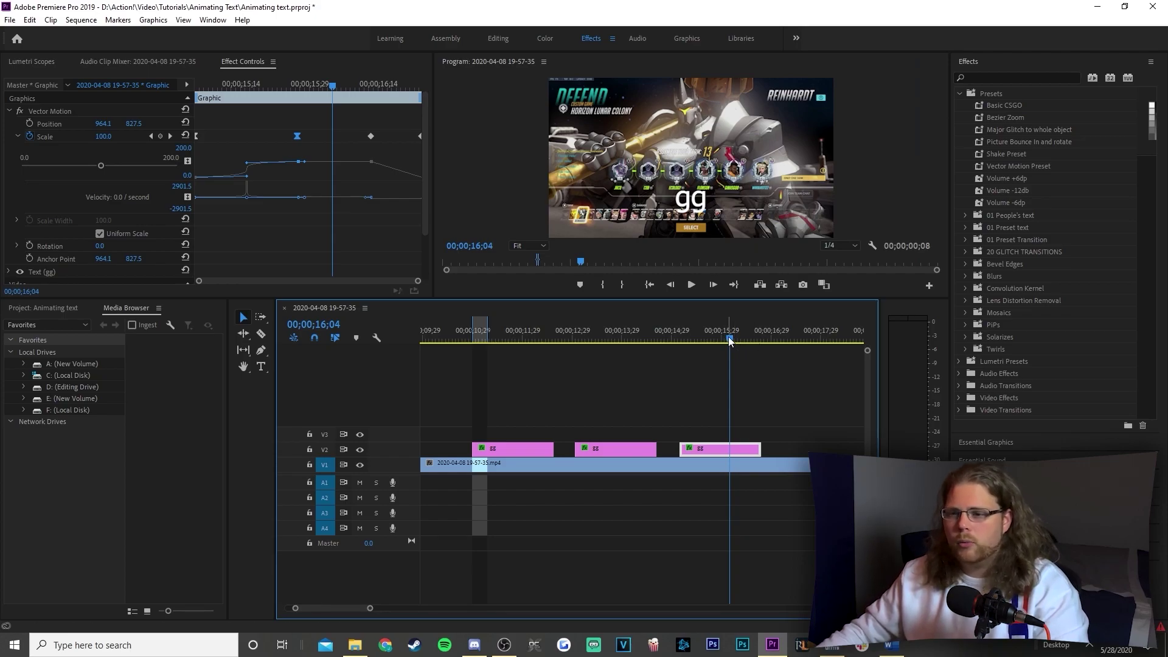
pyautogui.moveTo(728, 338); pyautogui.dragTo(688, 342)
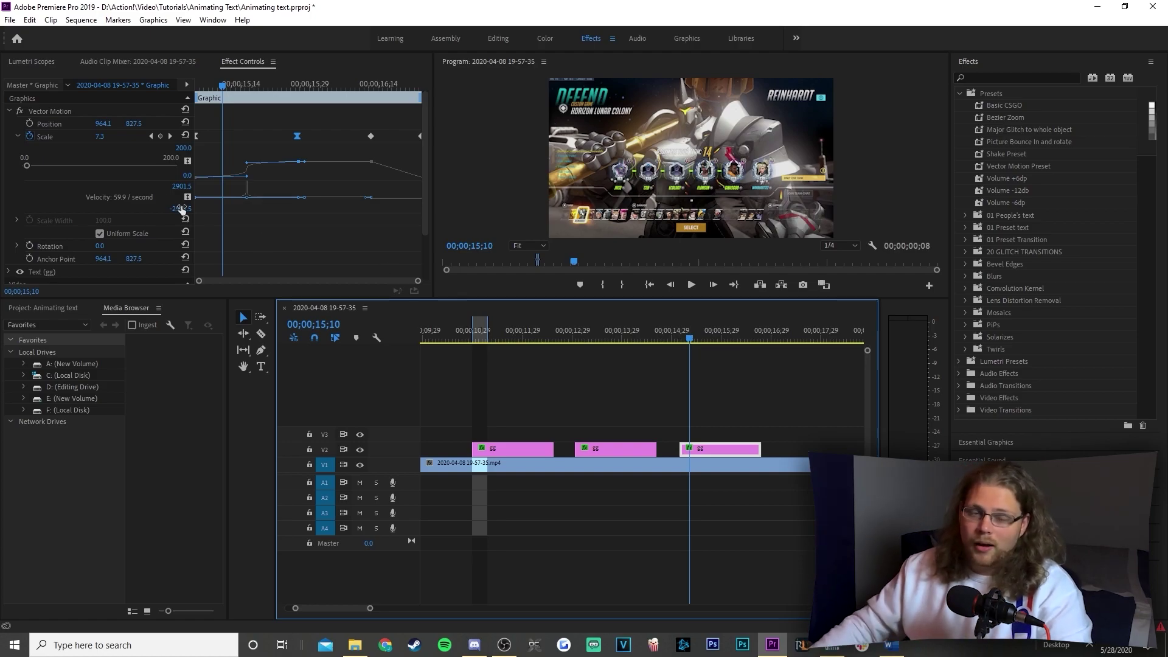
# - Ease the scale-out via velocity handles on the 16;07 and final Scale keyframes, nudging the last earlier
pyautogui.moveTo(222, 88); pyautogui.dragTo(347, 138)
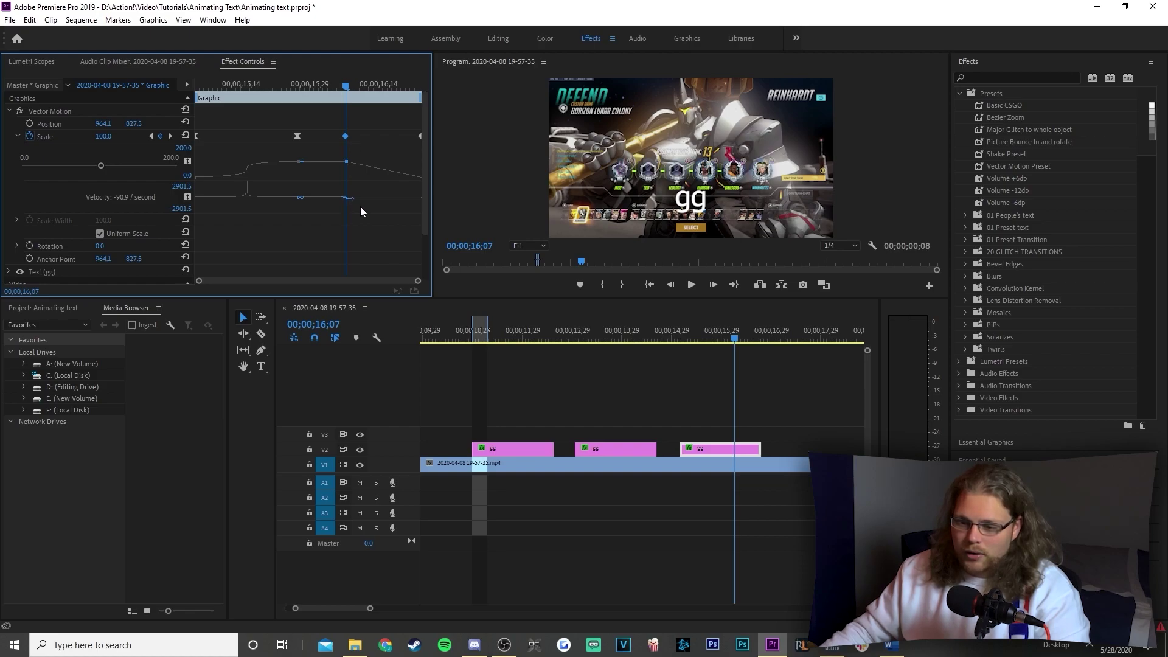
pyautogui.moveTo(354, 200); pyautogui.dragTo(411, 201)
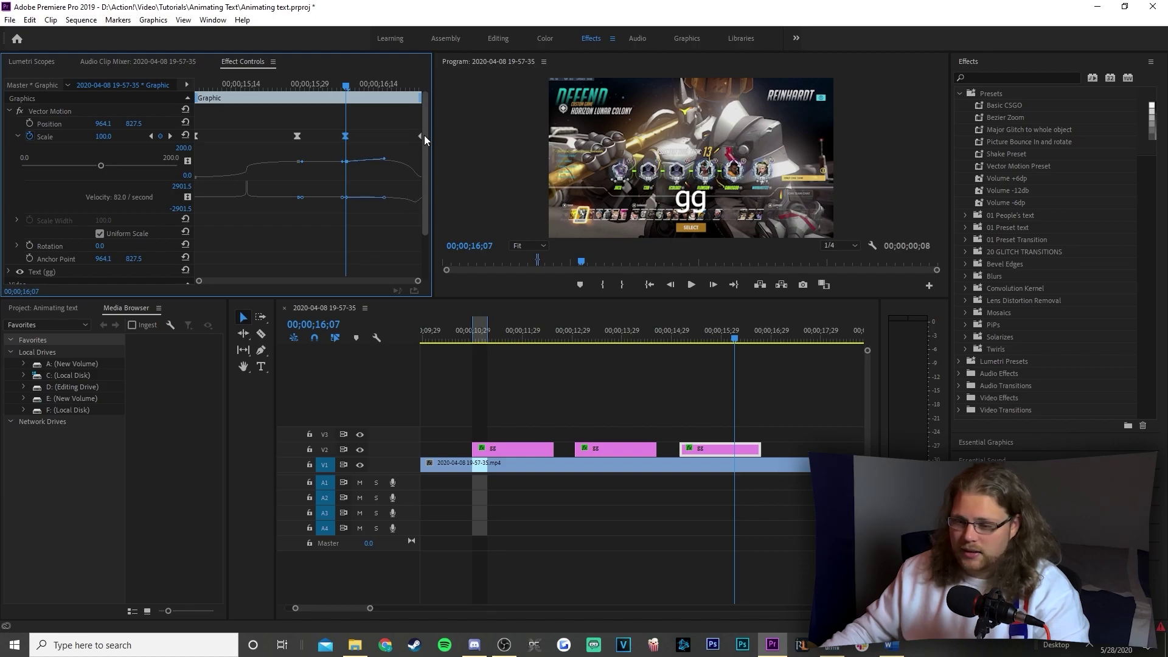
pyautogui.click(419, 136)
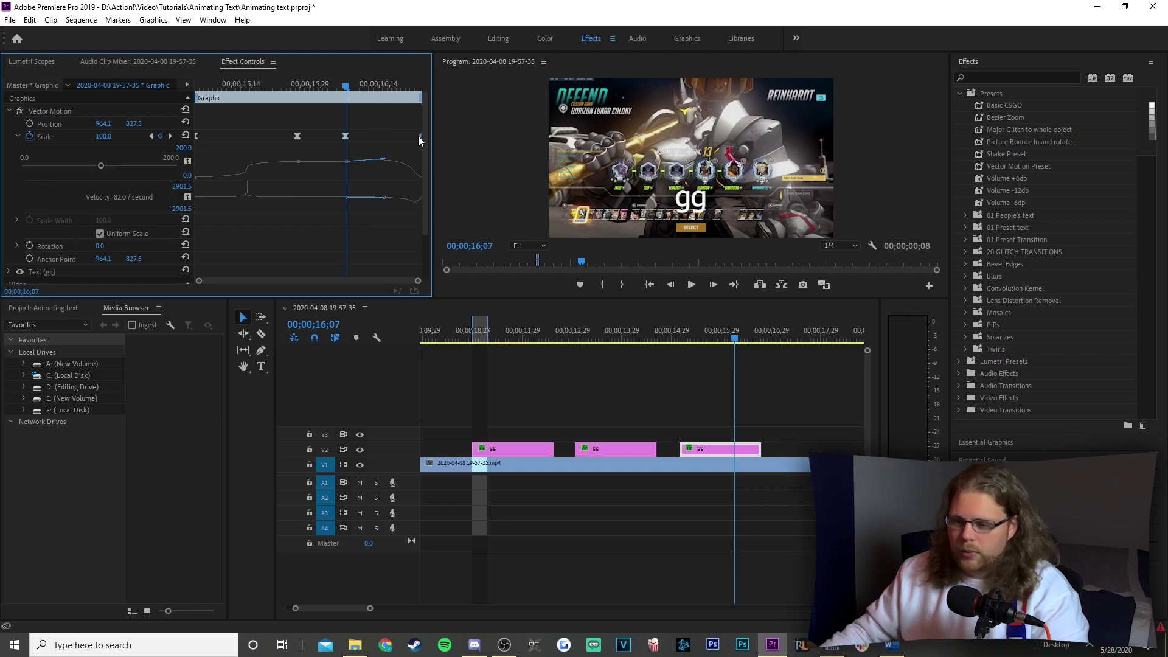
pyautogui.moveTo(418, 136); pyautogui.dragTo(415, 136)
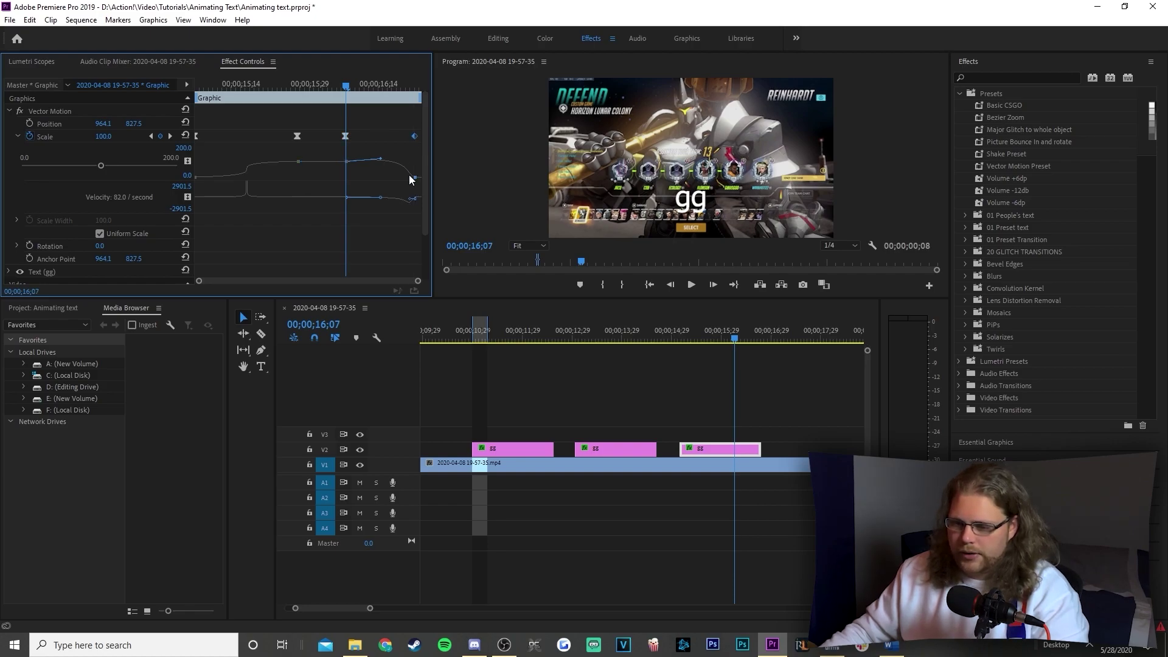
pyautogui.moveTo(412, 201); pyautogui.dragTo(352, 196)
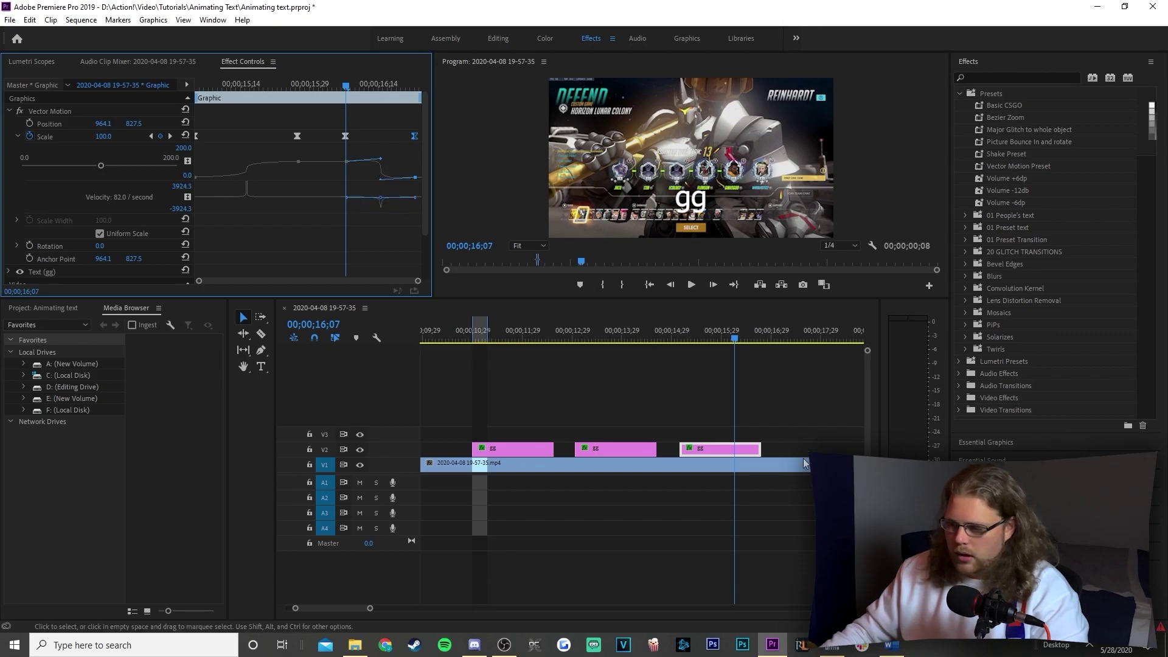
pyautogui.click(706, 339)
# - Play the eased scale-out and stop at 17;10 on the fourth gg clip
pyautogui.press('space')
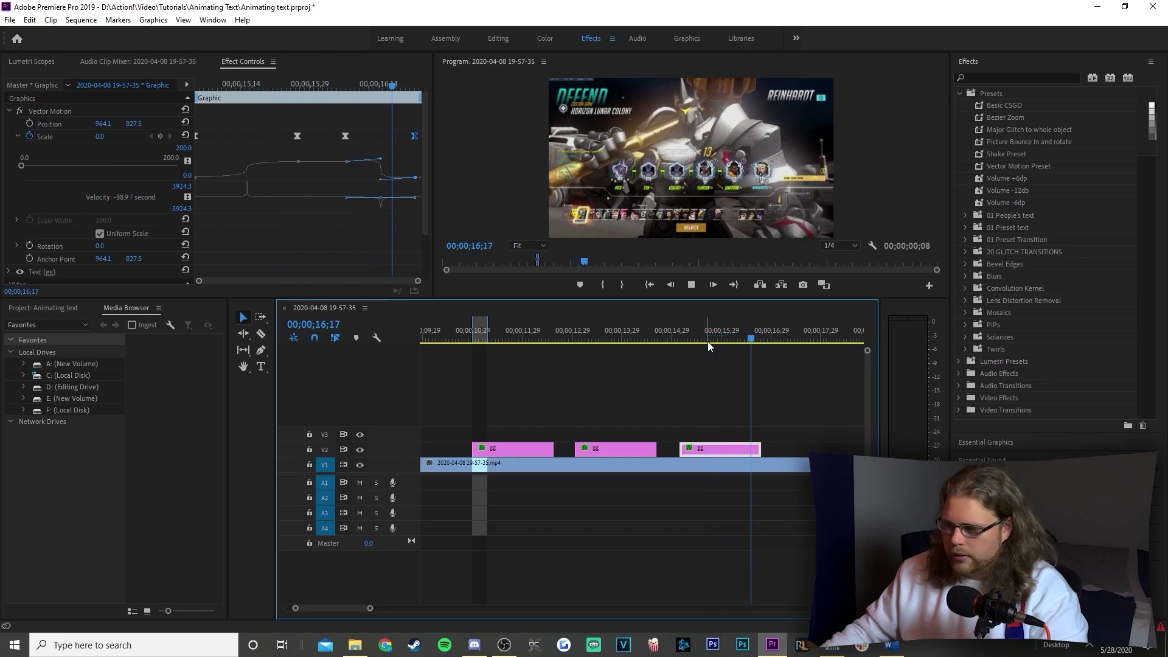
pyautogui.press('space')
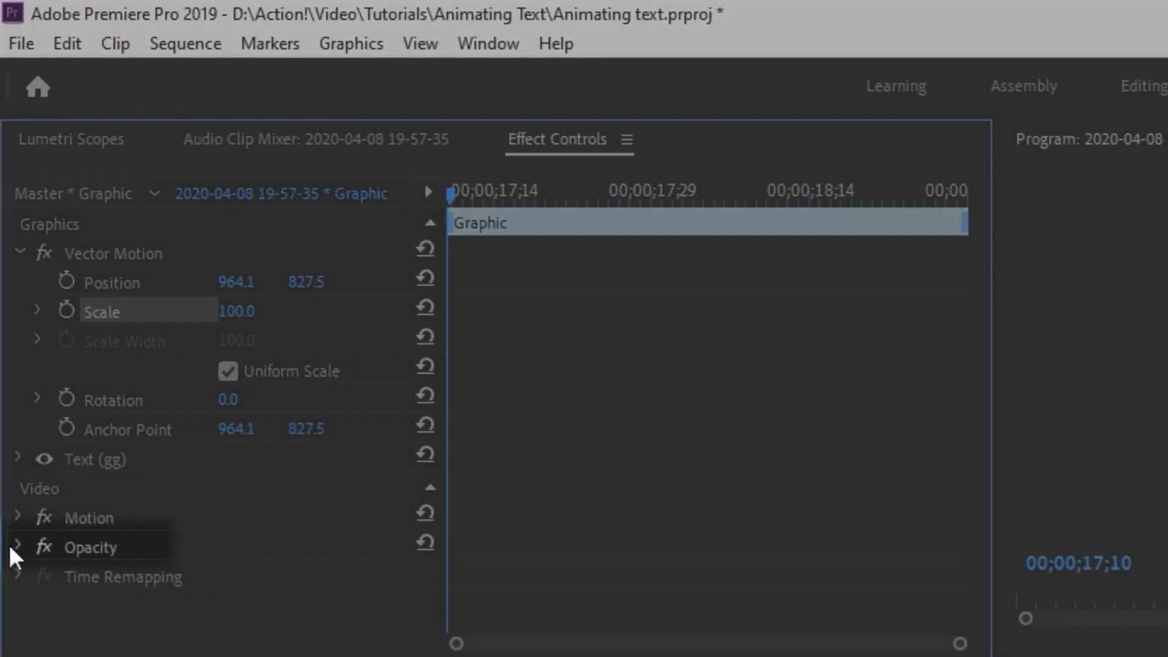
# - Keyframe the fourth gg clip's Opacity at 0% at 17;10 and 100% at 17;17
pyautogui.click(5, 237)
pyautogui.click(19, 546)
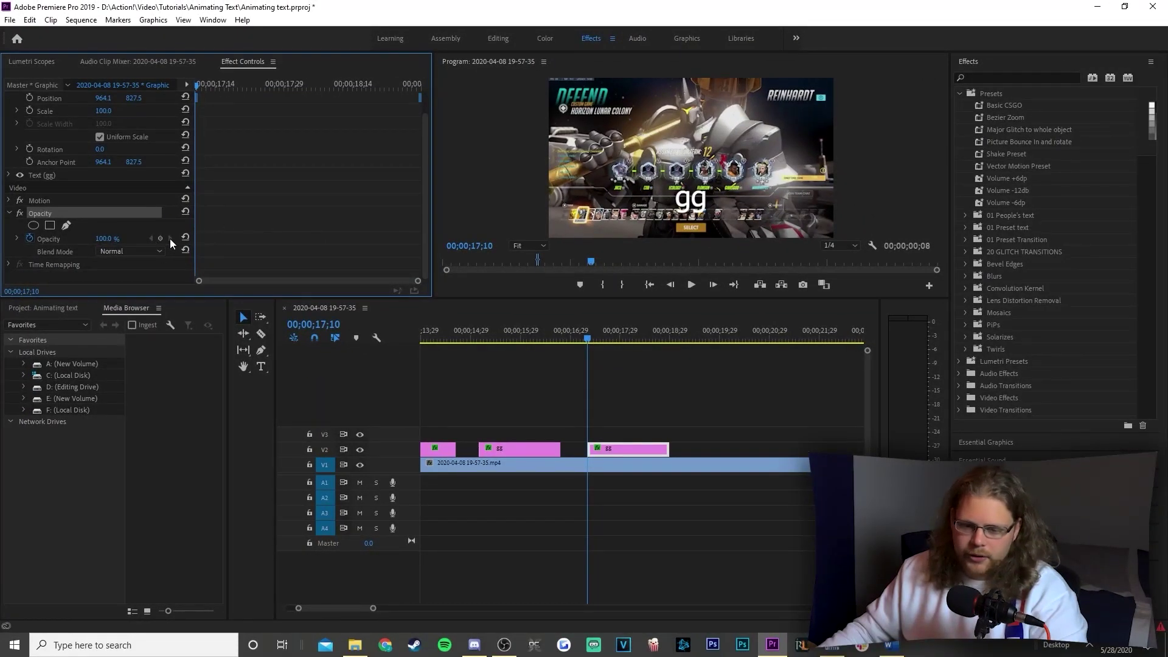
pyautogui.click(162, 241)
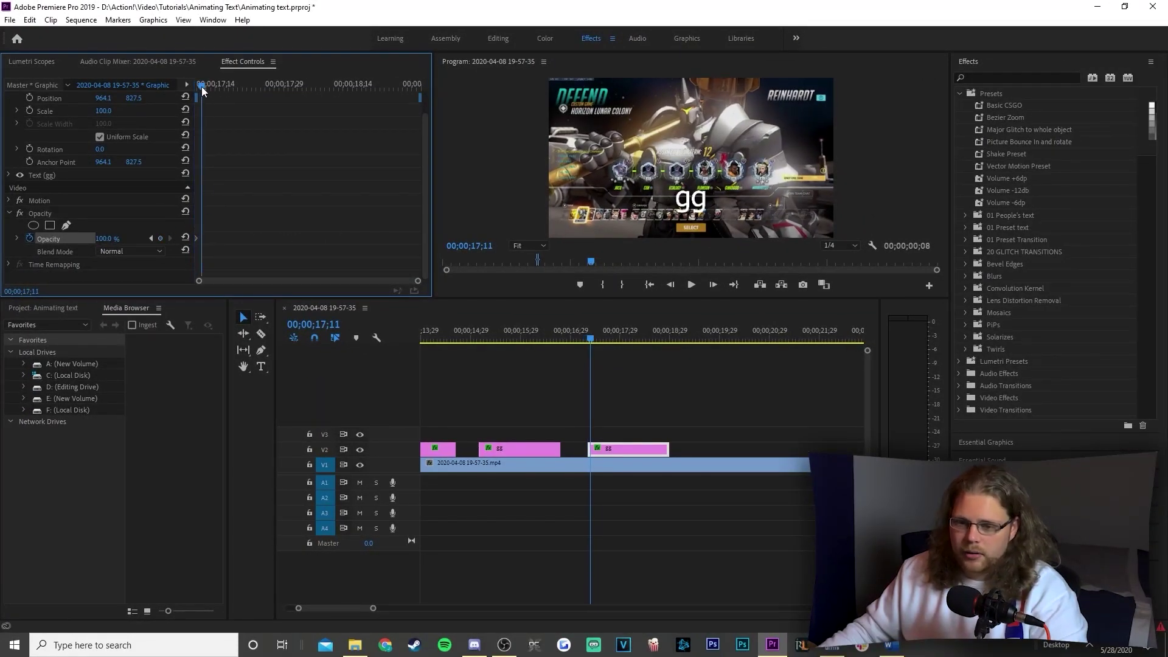
pyautogui.moveTo(201, 87); pyautogui.dragTo(229, 88)
pyautogui.click(161, 238)
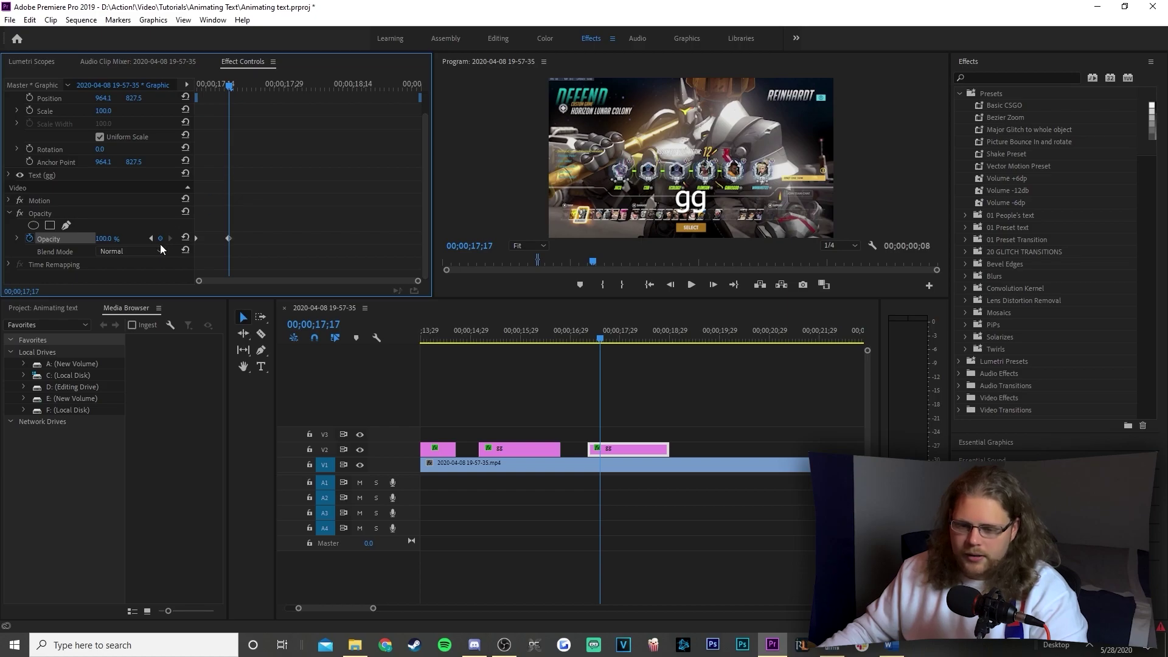
pyautogui.click(150, 239)
pyautogui.click(109, 236)
pyautogui.write('0')
pyautogui.press('Return')
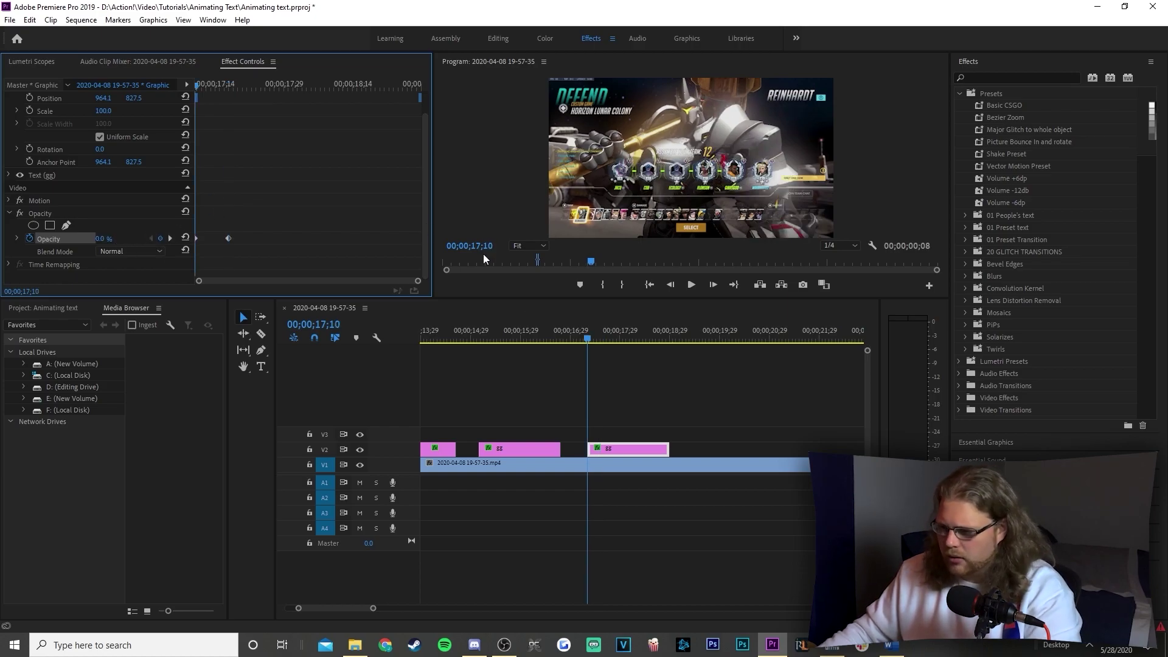
# - Move the 100% Opacity keyframe to 18;11 for a longer fade, preview it, then undo
pyautogui.click(584, 340)
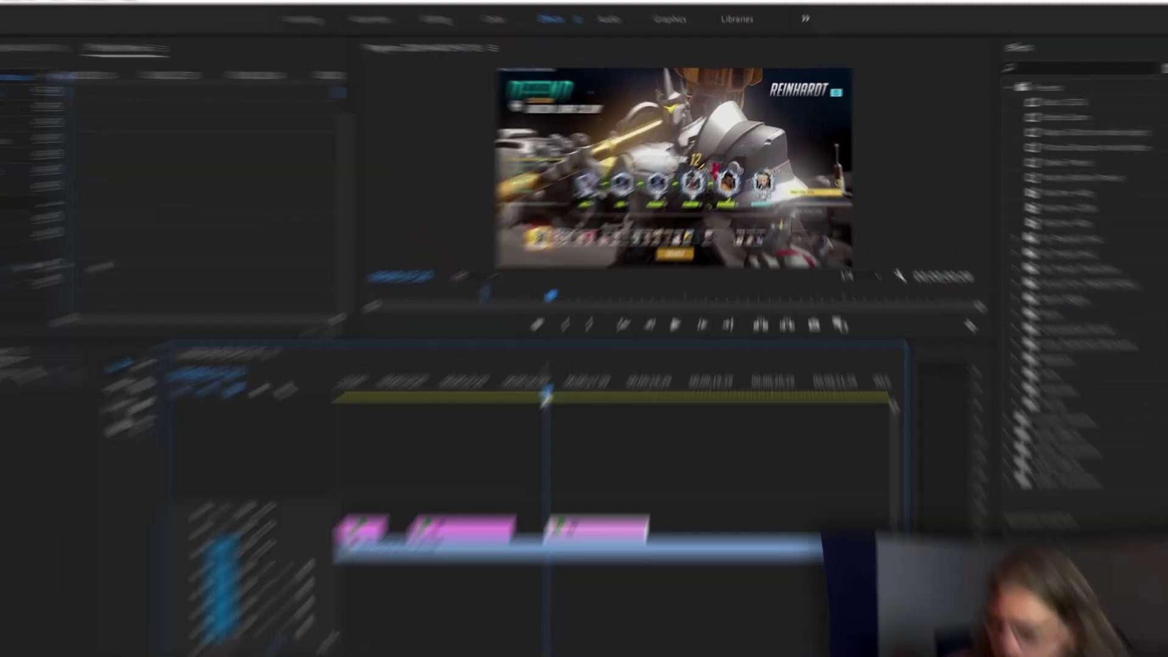
pyautogui.press('space')
pyautogui.click(473, 620)
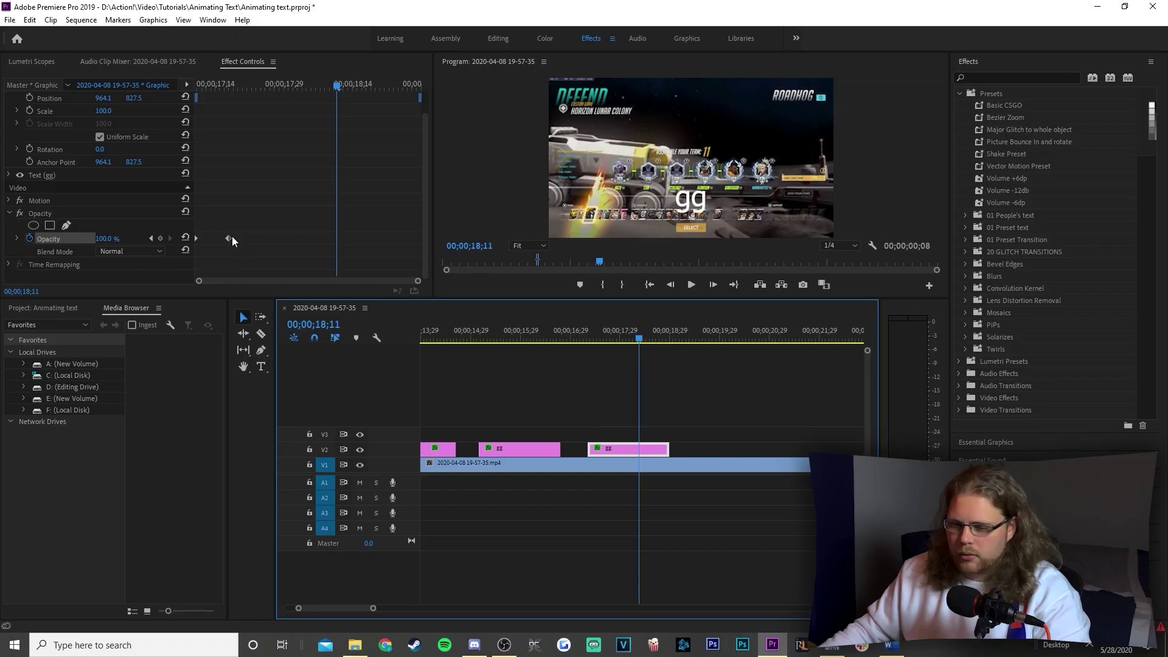
pyautogui.moveTo(232, 236); pyautogui.dragTo(330, 239)
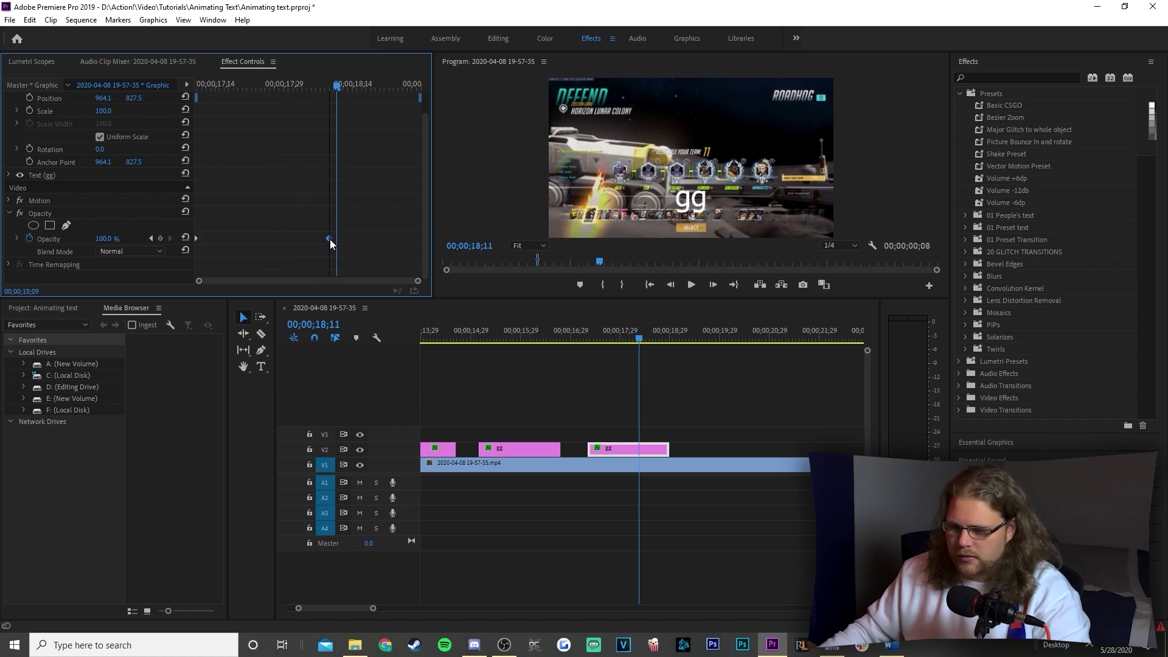
pyautogui.click(591, 341)
pyautogui.press('space')
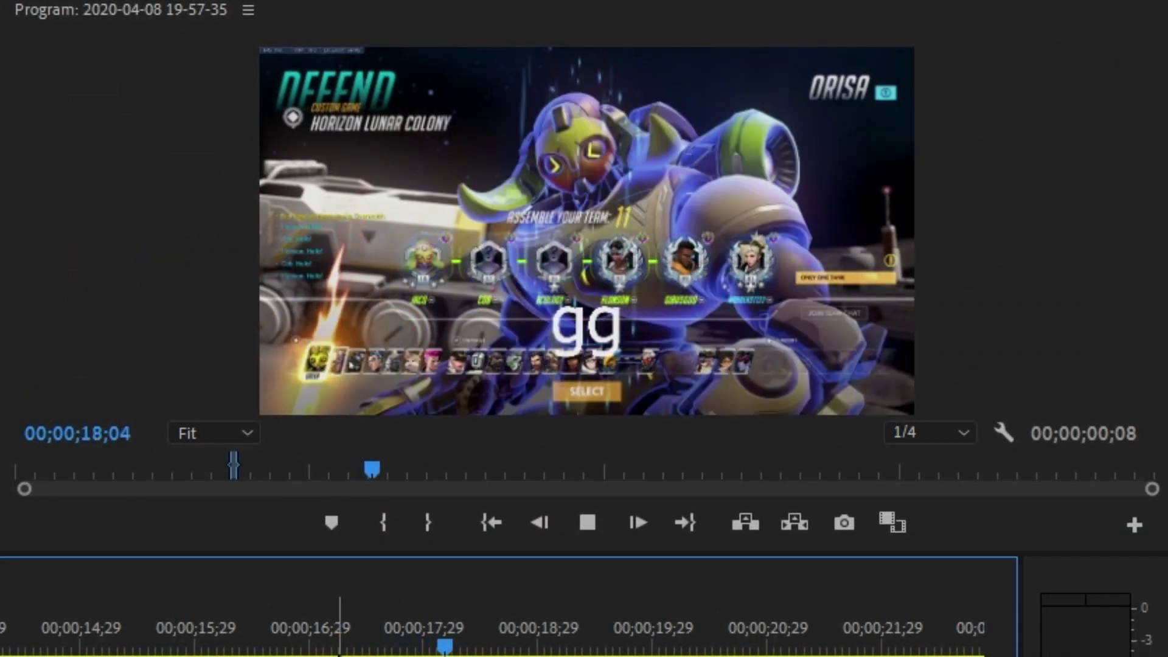
pyautogui.press('space')
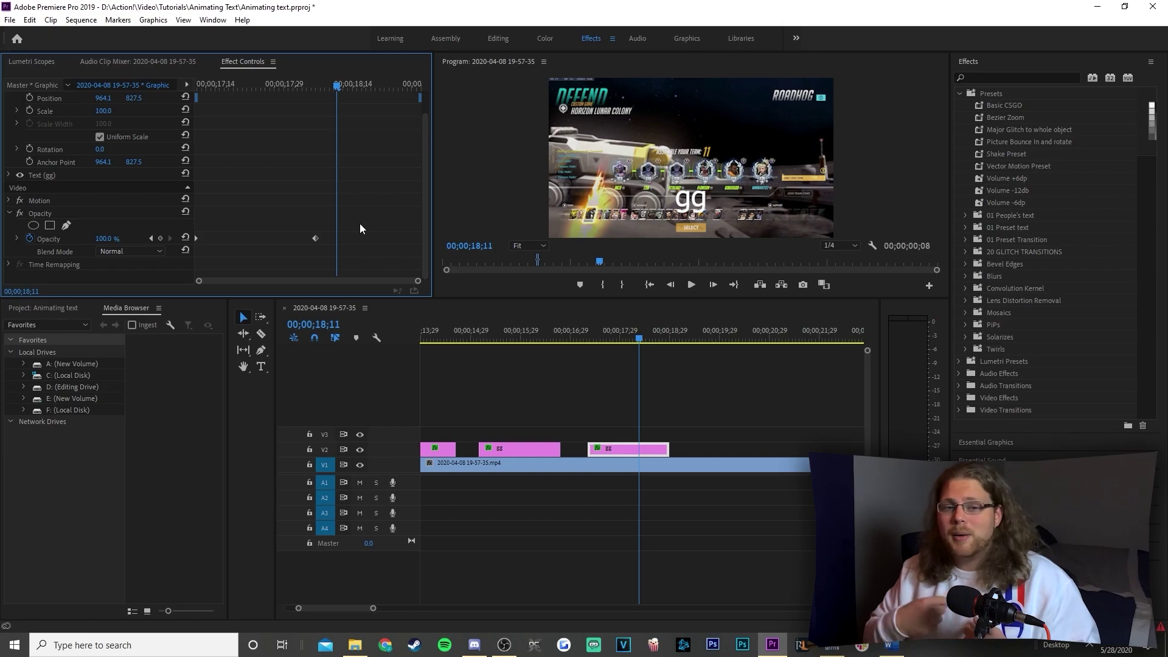
pyautogui.hotkey('ctrl', 'z')
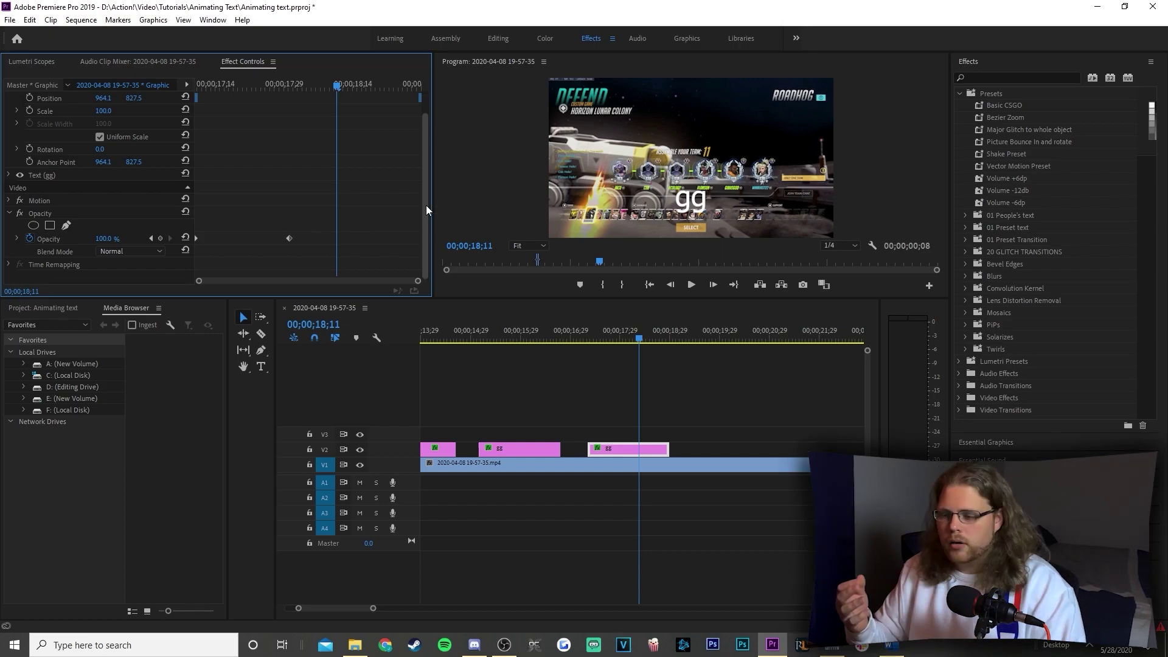